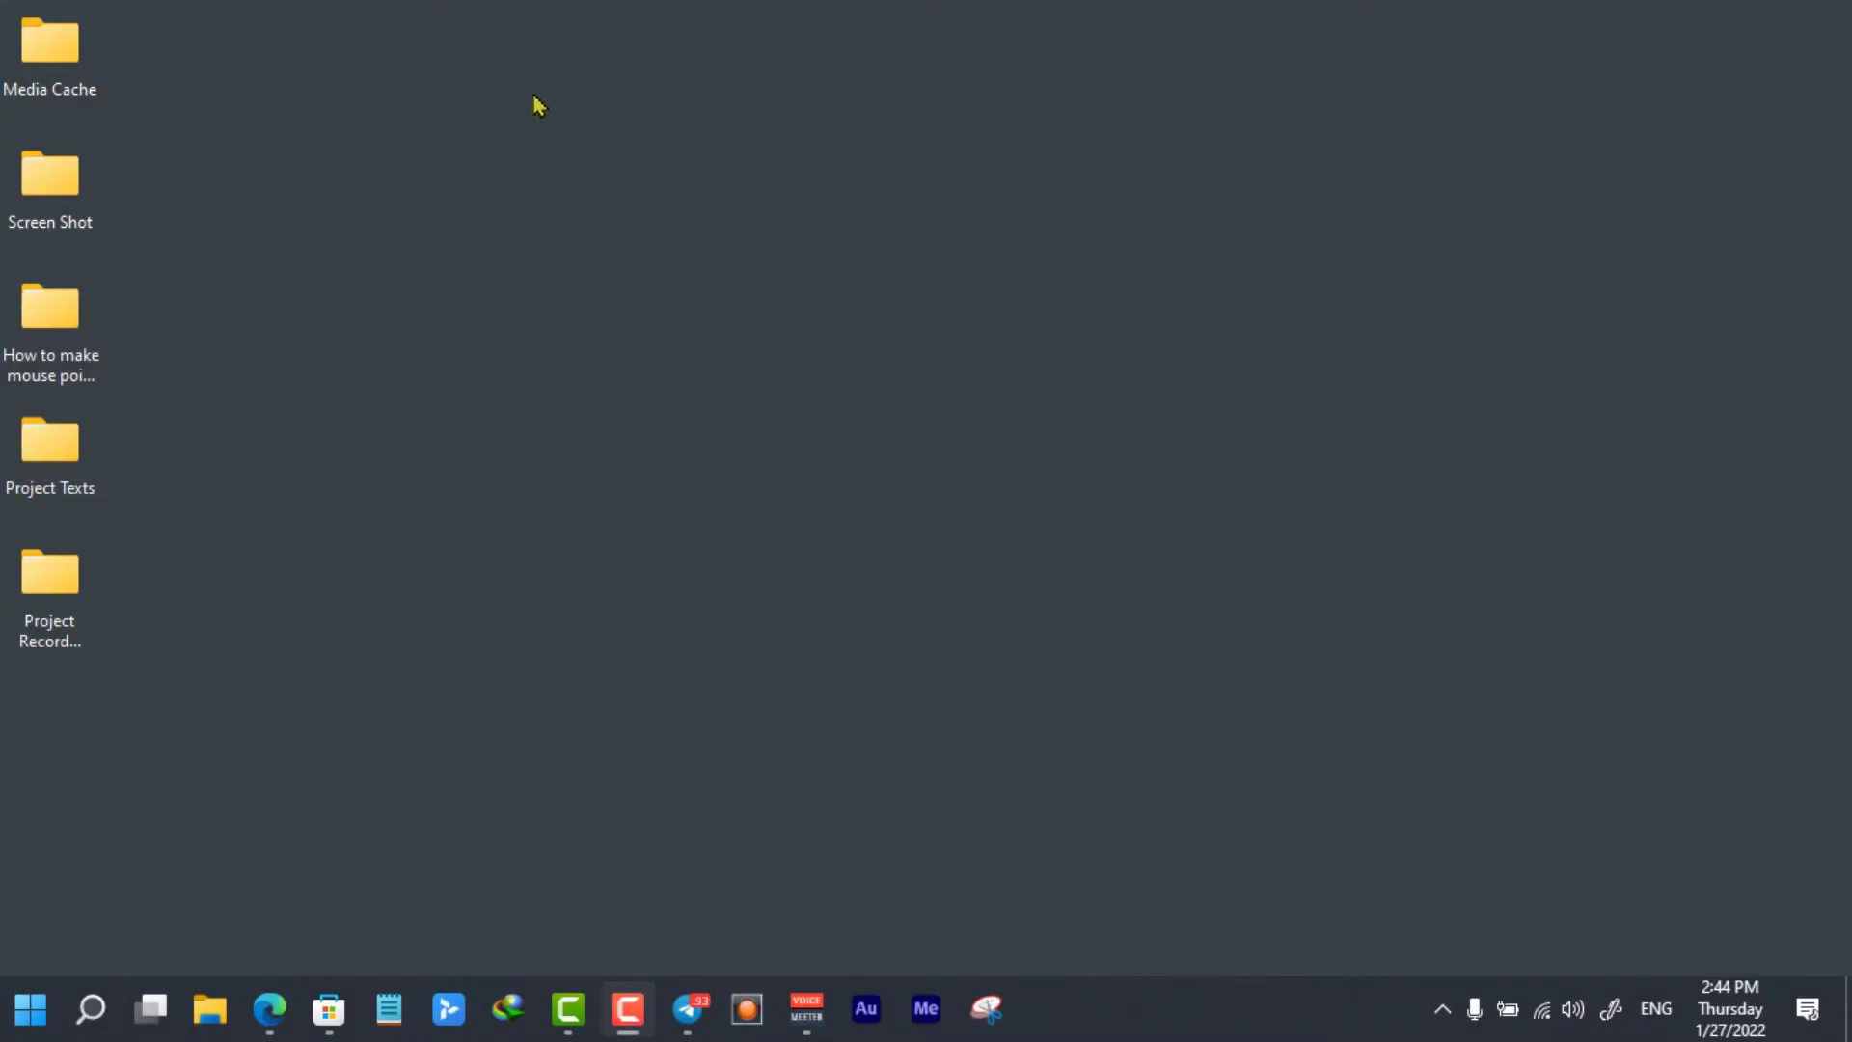
- Launch Settings from Windows search and reach Personalization > Themes by searching 'theme'
{"action": "left_click", "coordinate": [538, 105]}
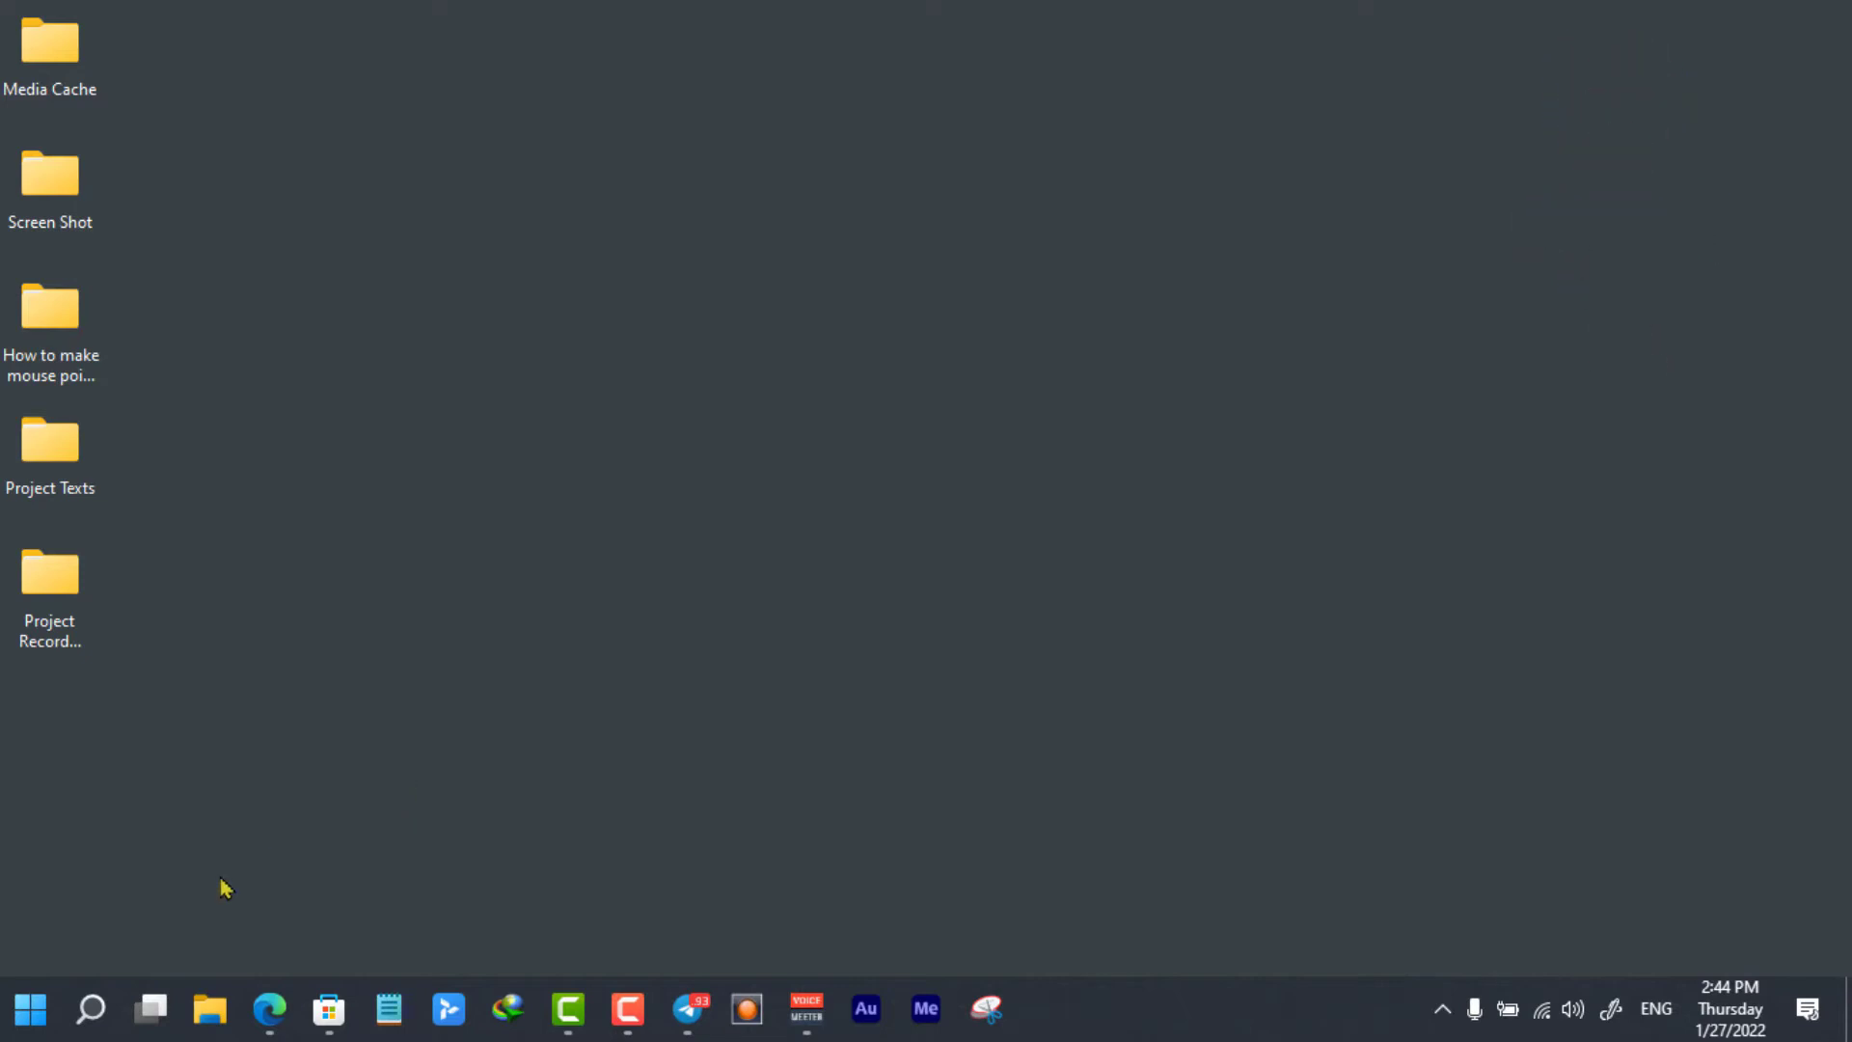
{"action": "left_click", "coordinate": [98, 1029]}
{"action": "type", "text": "settings"}
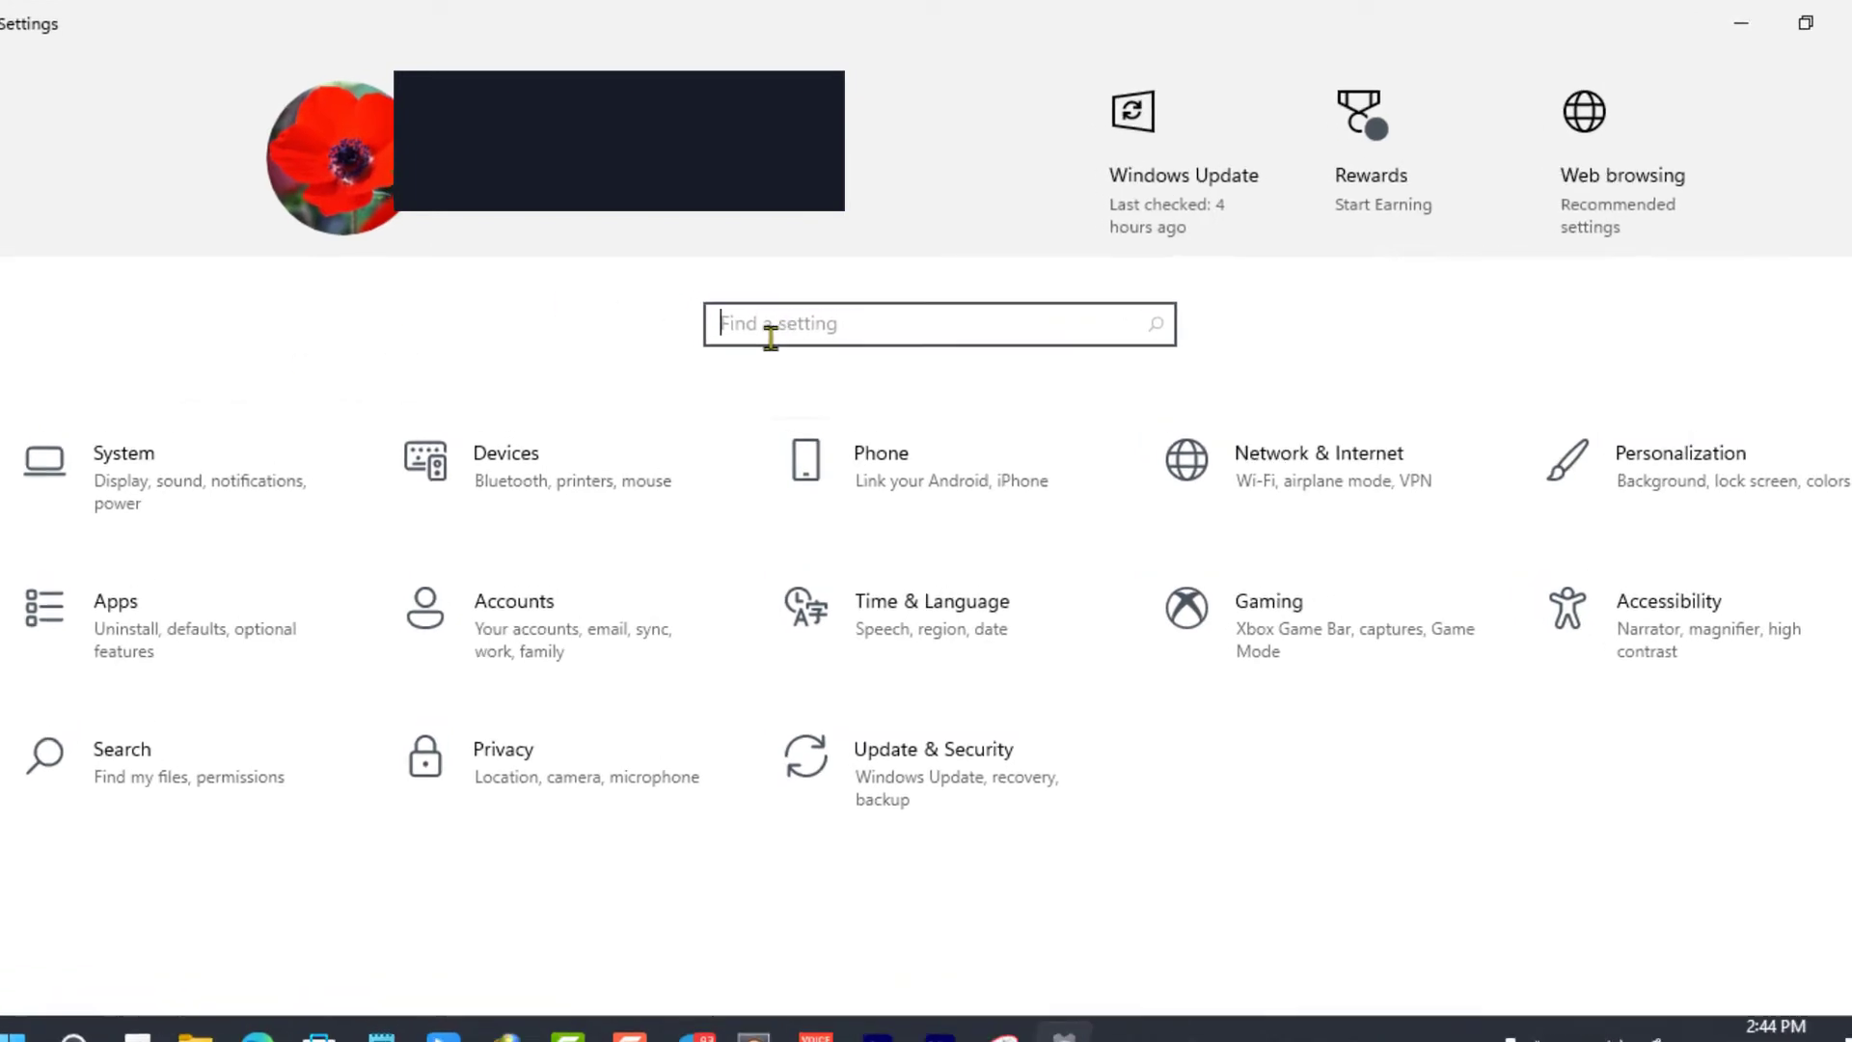
{"action": "type", "text": "them"}
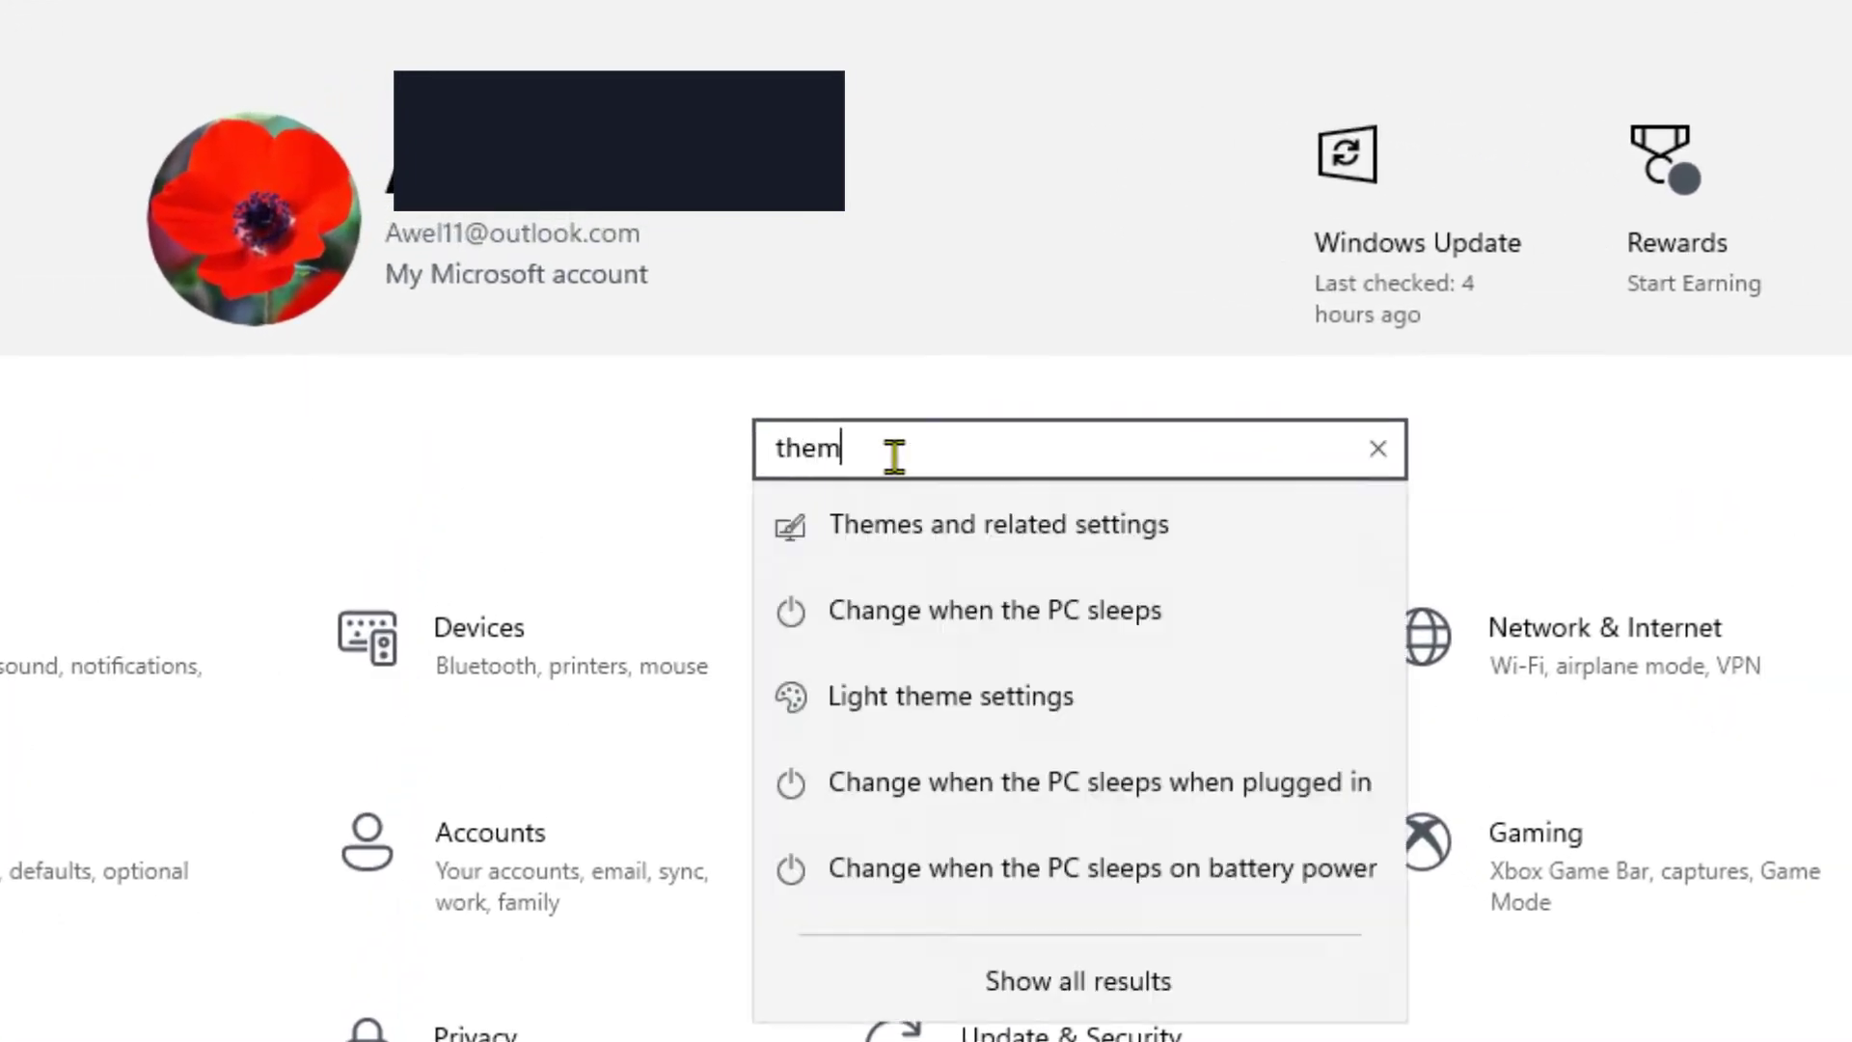
{"action": "type", "text": "e"}
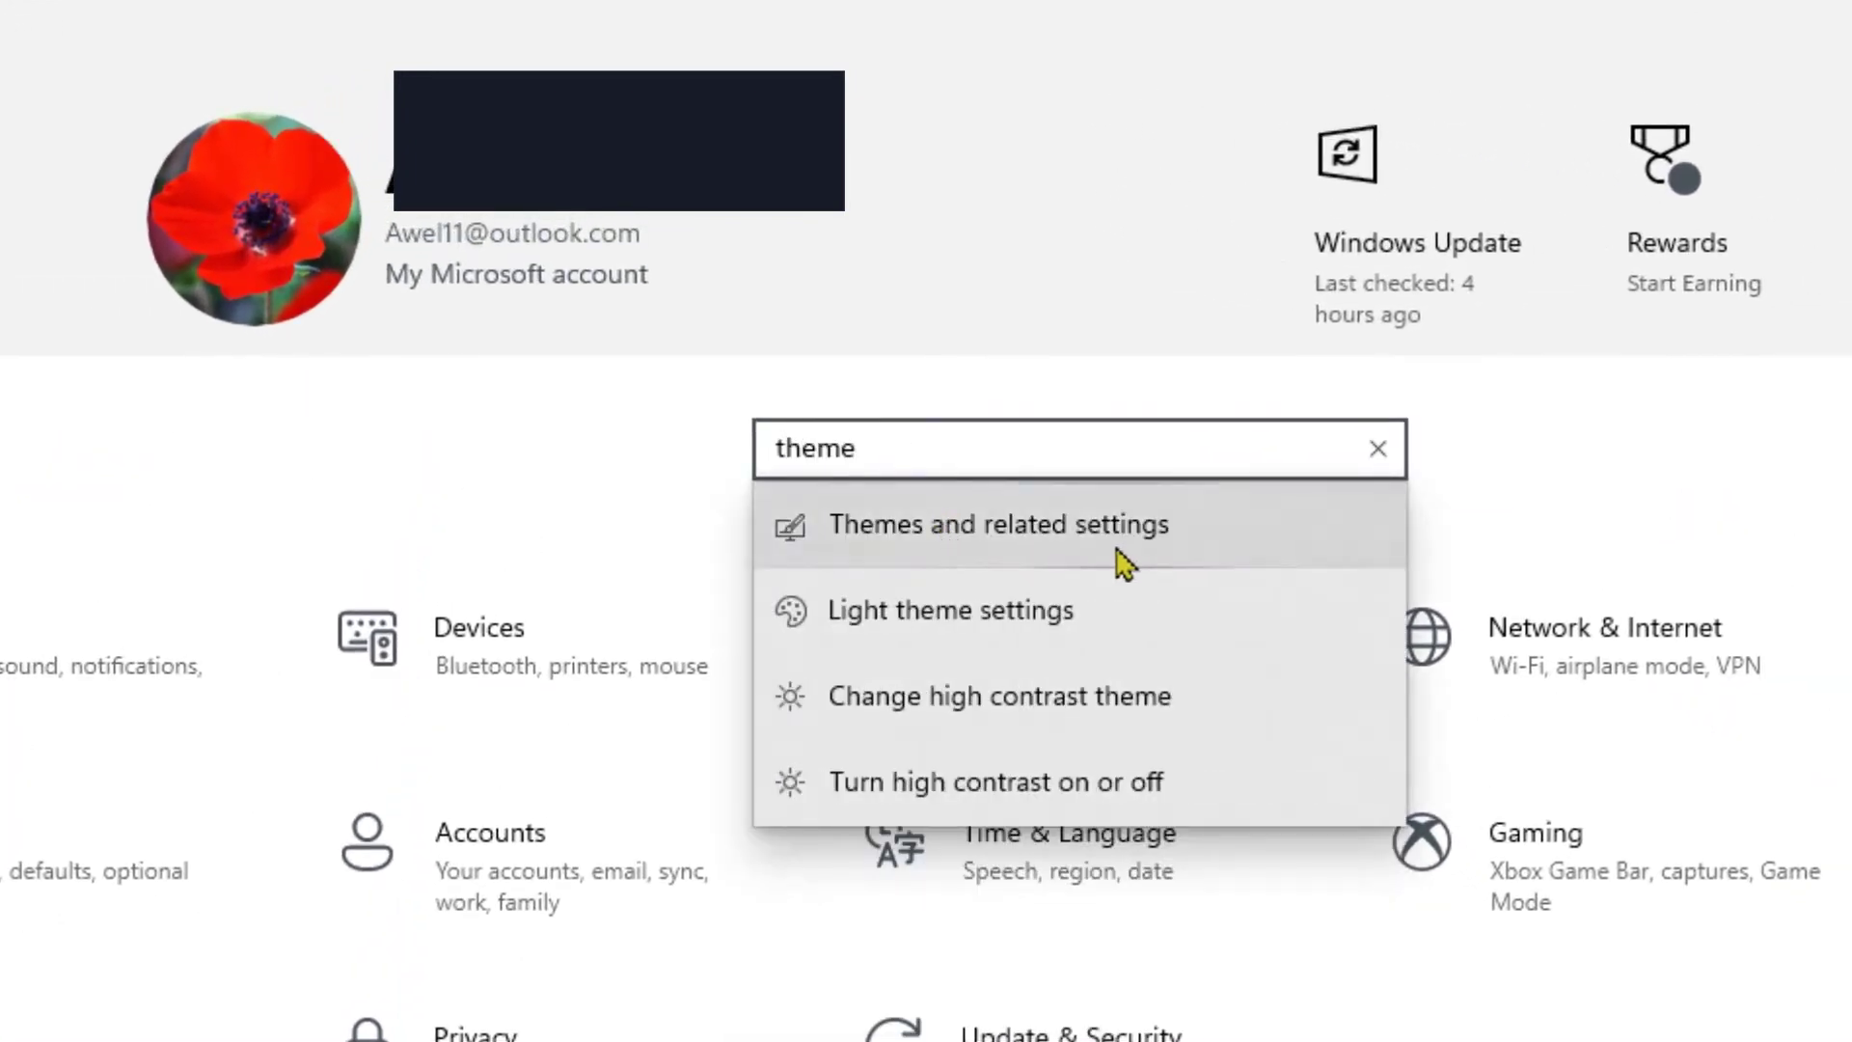
{"action": "left_click", "coordinate": [1093, 559]}
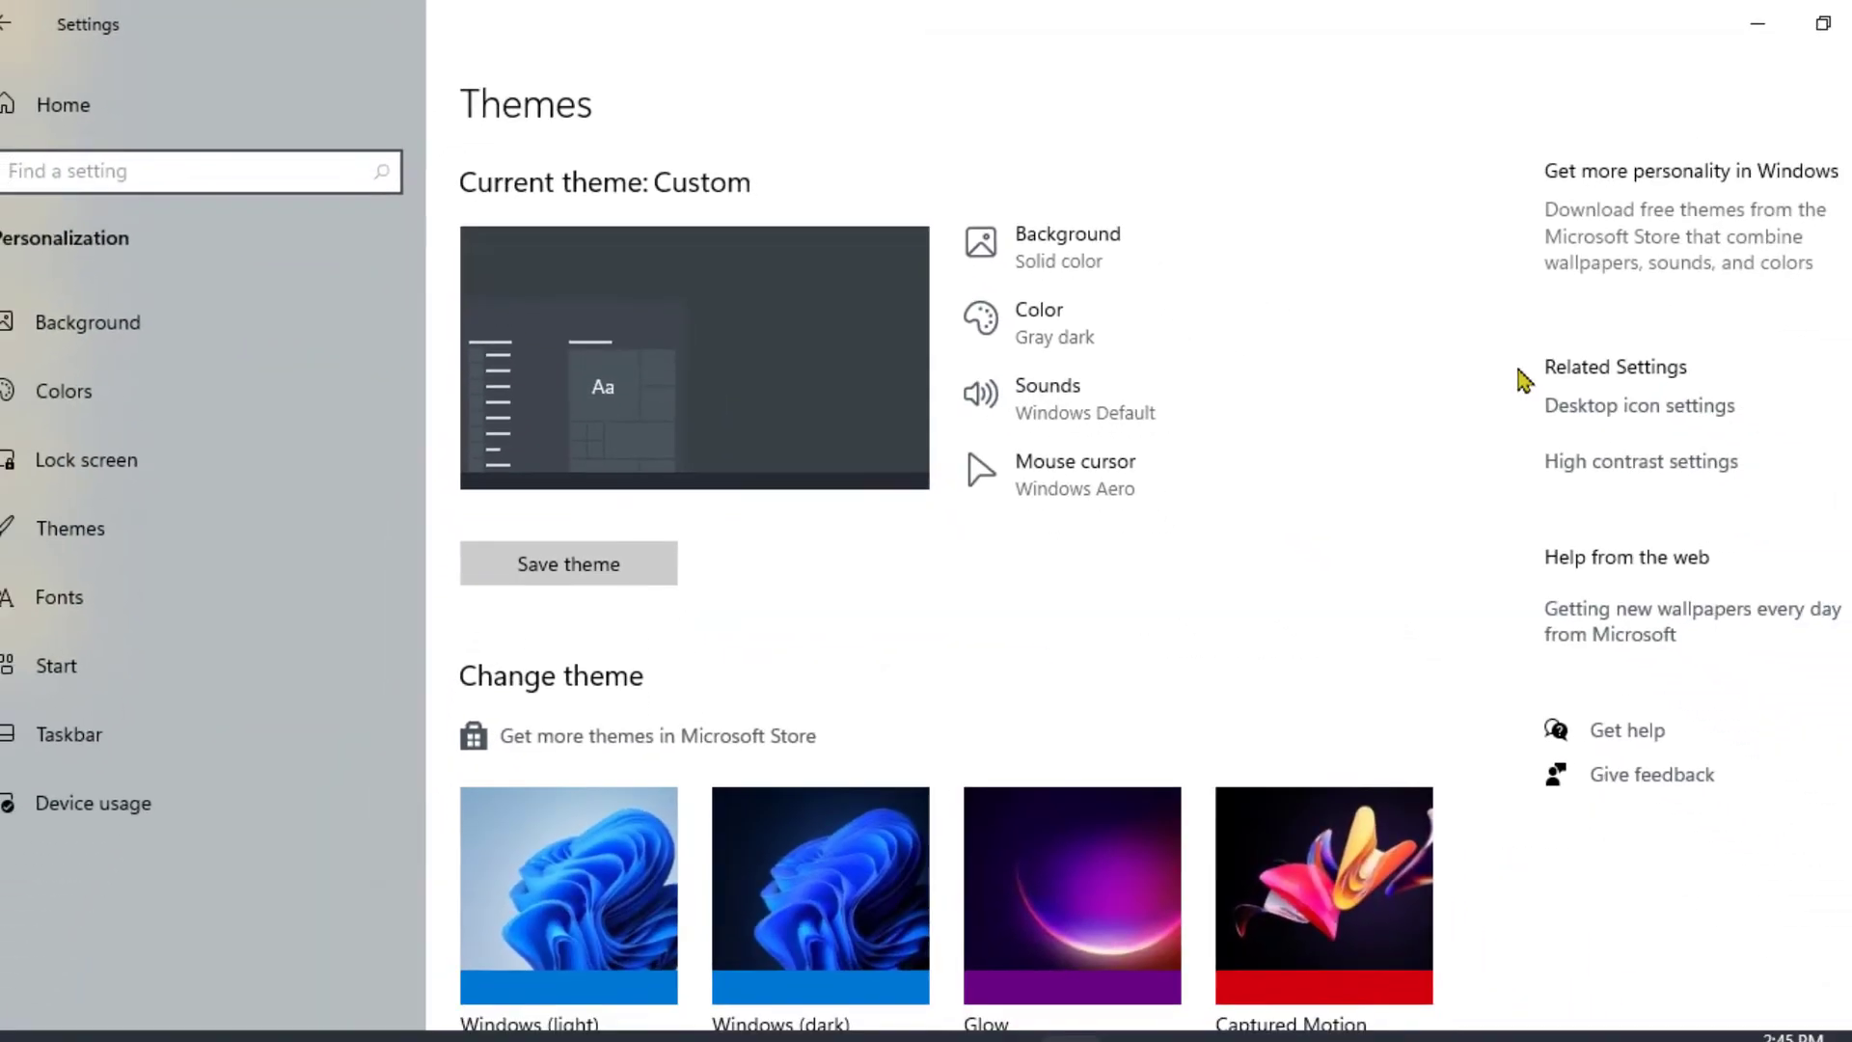
{"action": "scroll", "coordinate": [1843, 299], "scroll_direction": "down", "scroll_amount": 2}
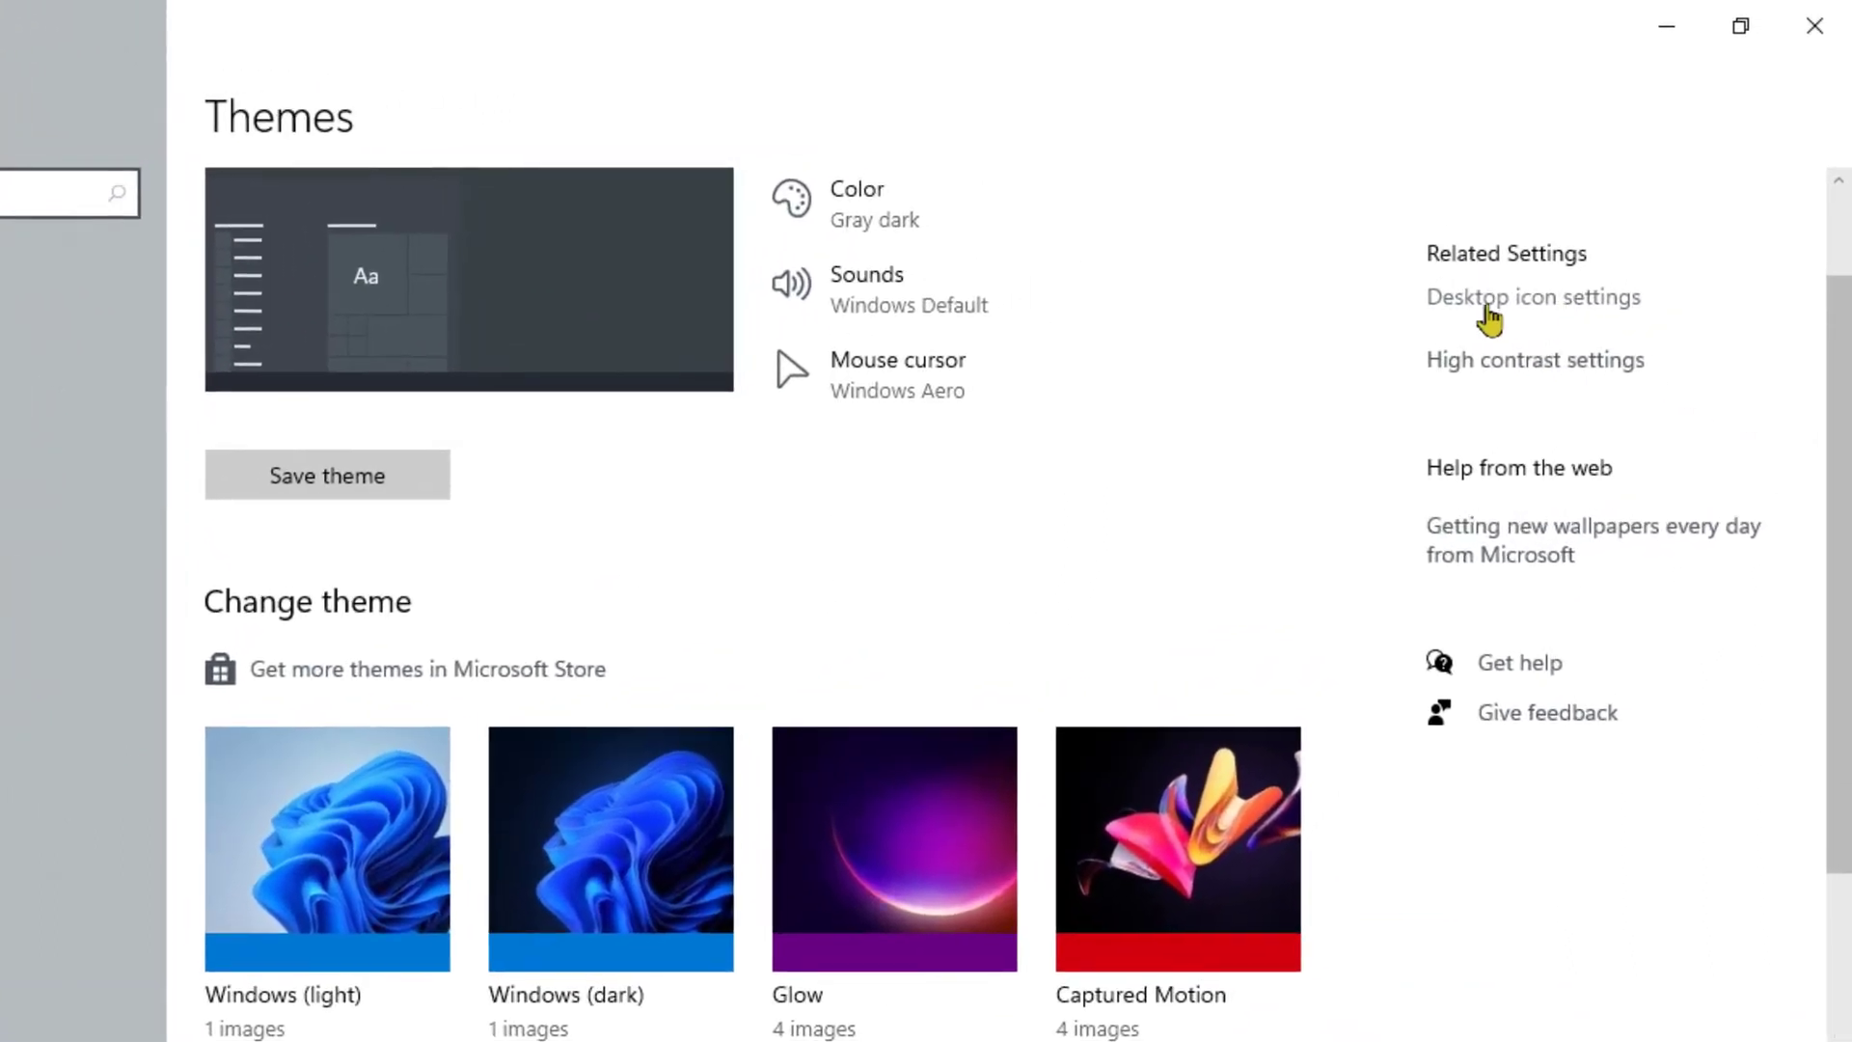
- Enable the Computer, Recycle Bin, Control Panel and Network desktop icons and apply
{"action": "left_click", "coordinate": [1549, 308]}
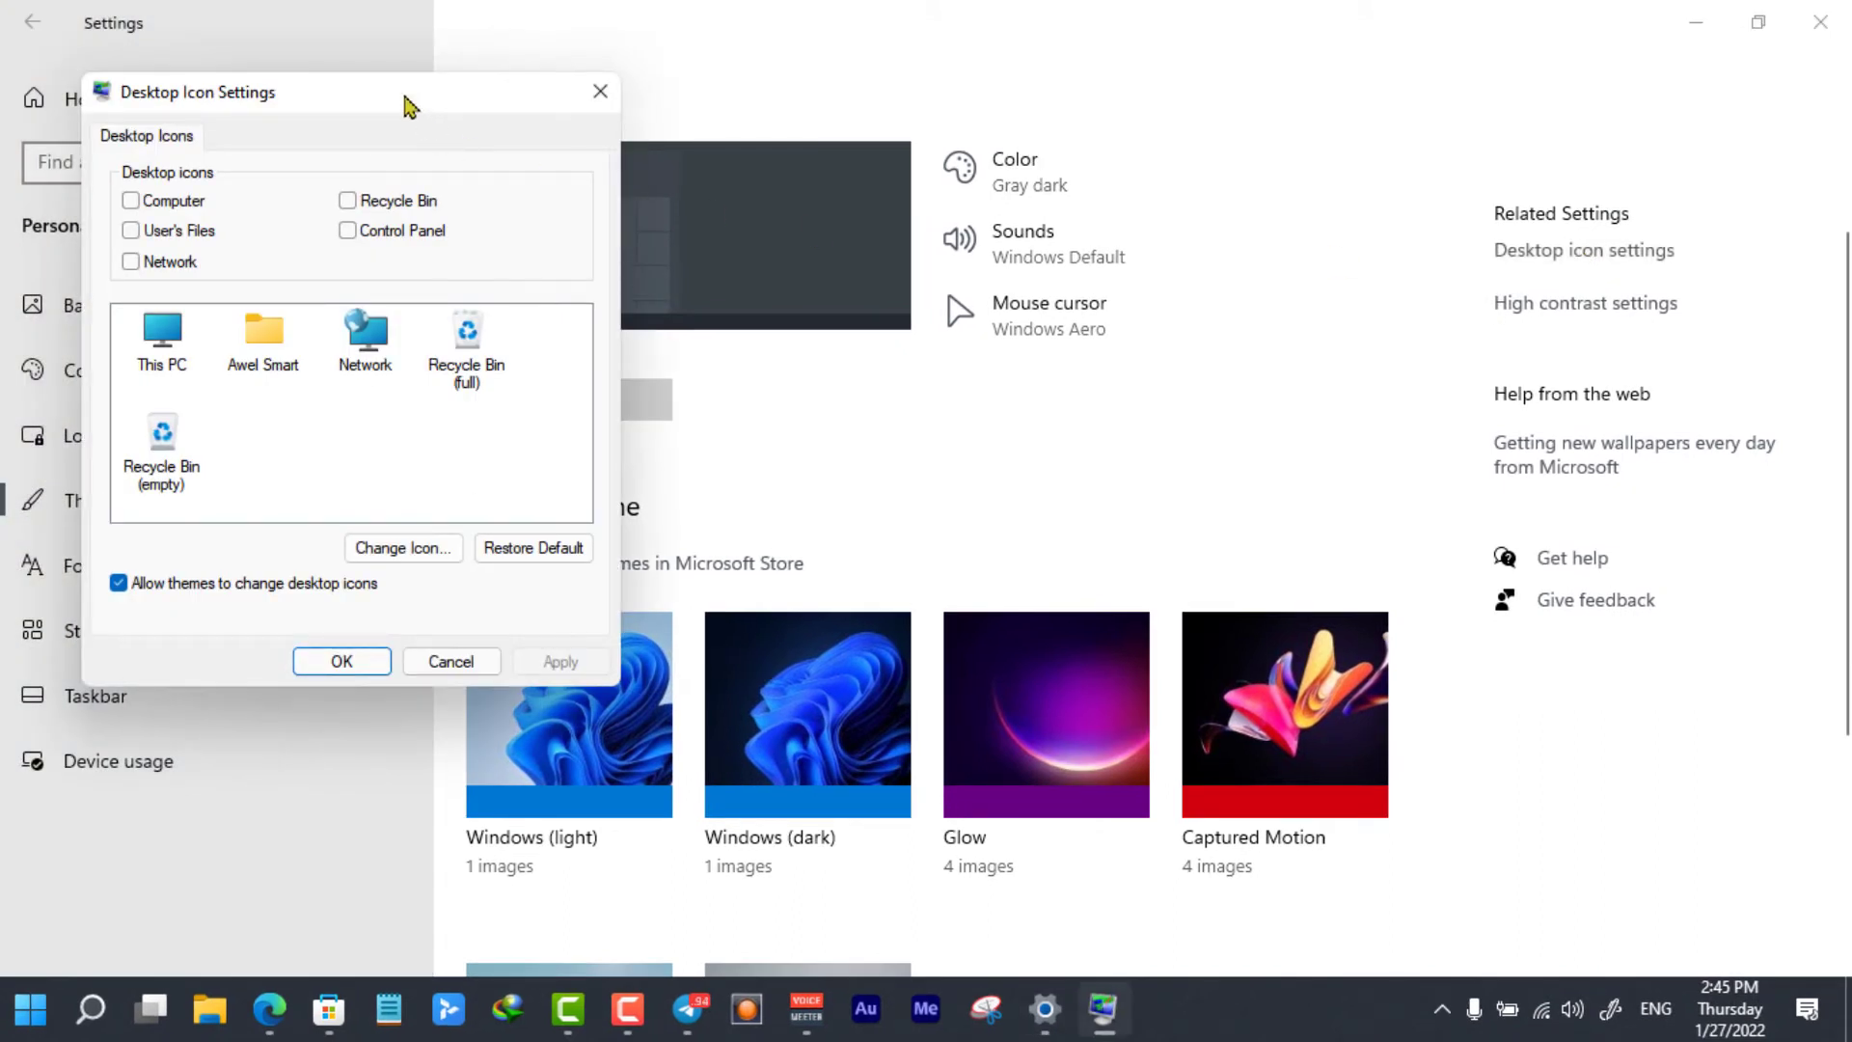
{"action": "mouse_move", "coordinate": [405, 98]}
{"action": "left_mouse_down"}
{"action": "mouse_move", "coordinate": [856, 100]}
{"action": "mouse_move", "coordinate": [917, 73]}
{"action": "left_mouse_up"}
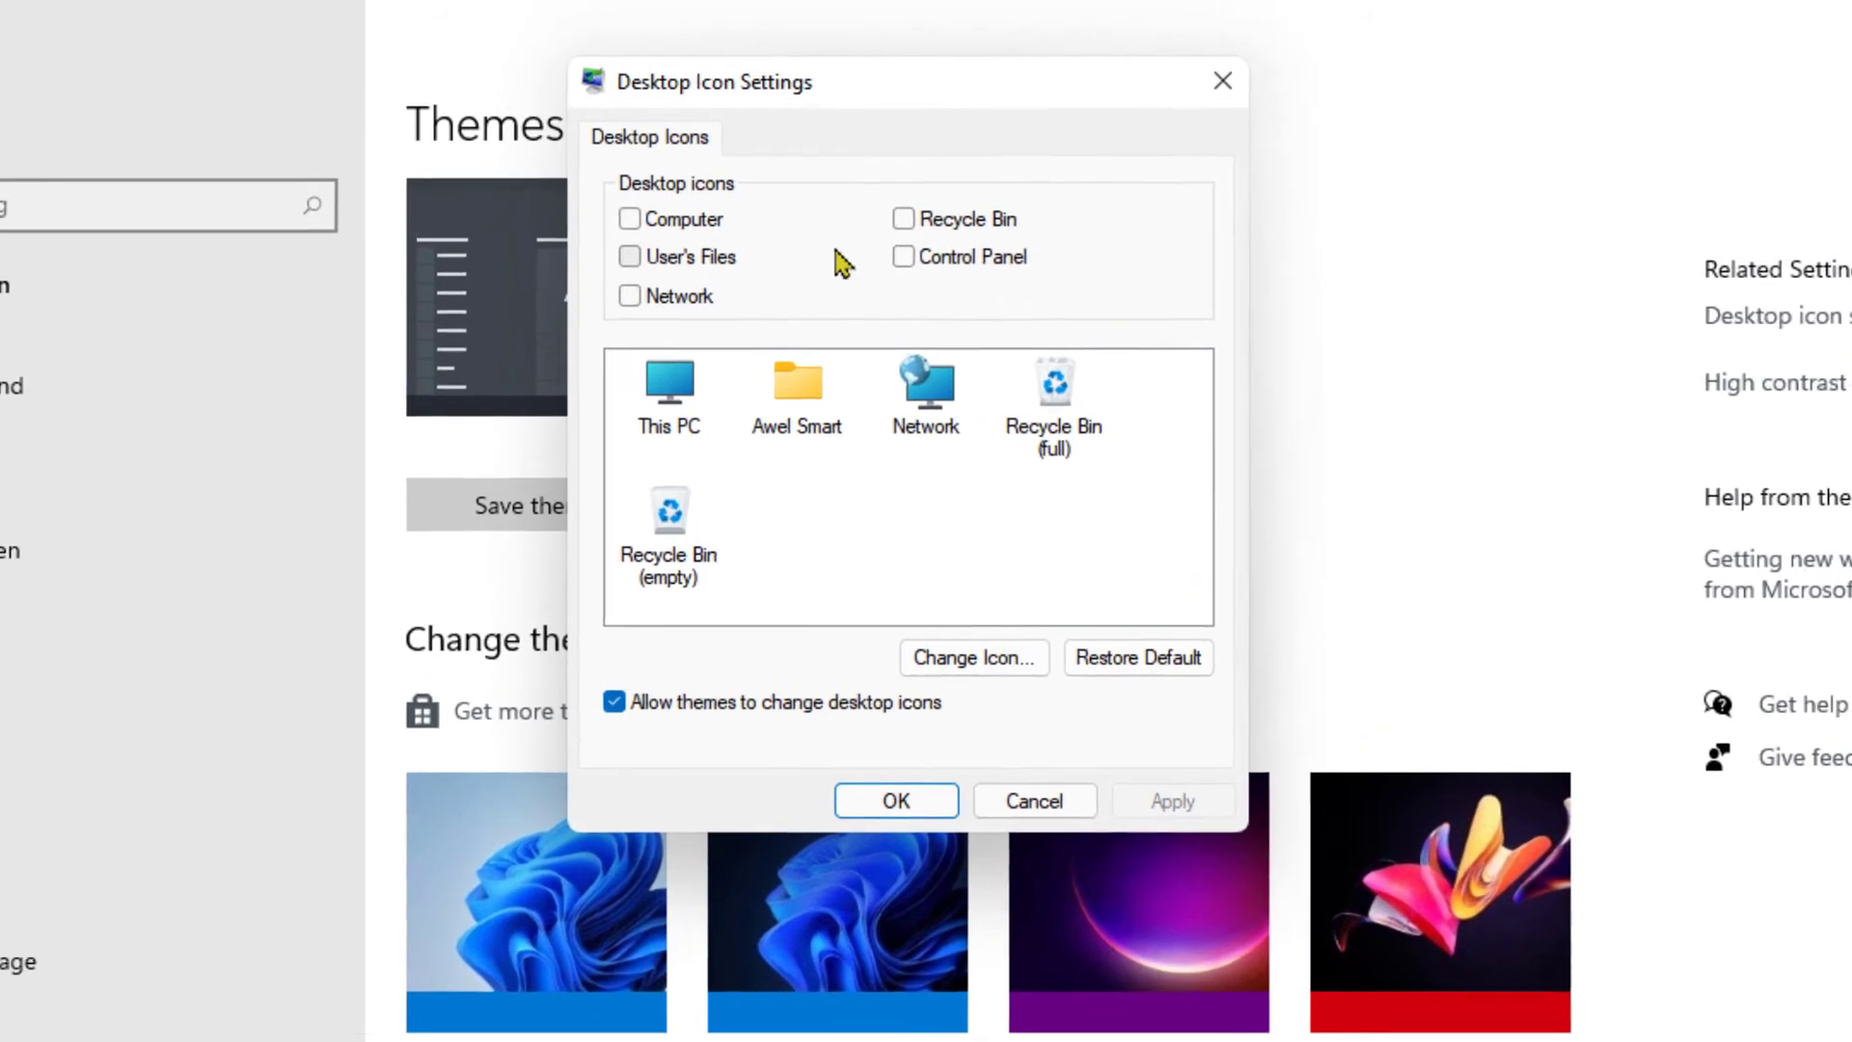
{"action": "left_click", "coordinate": [623, 244]}
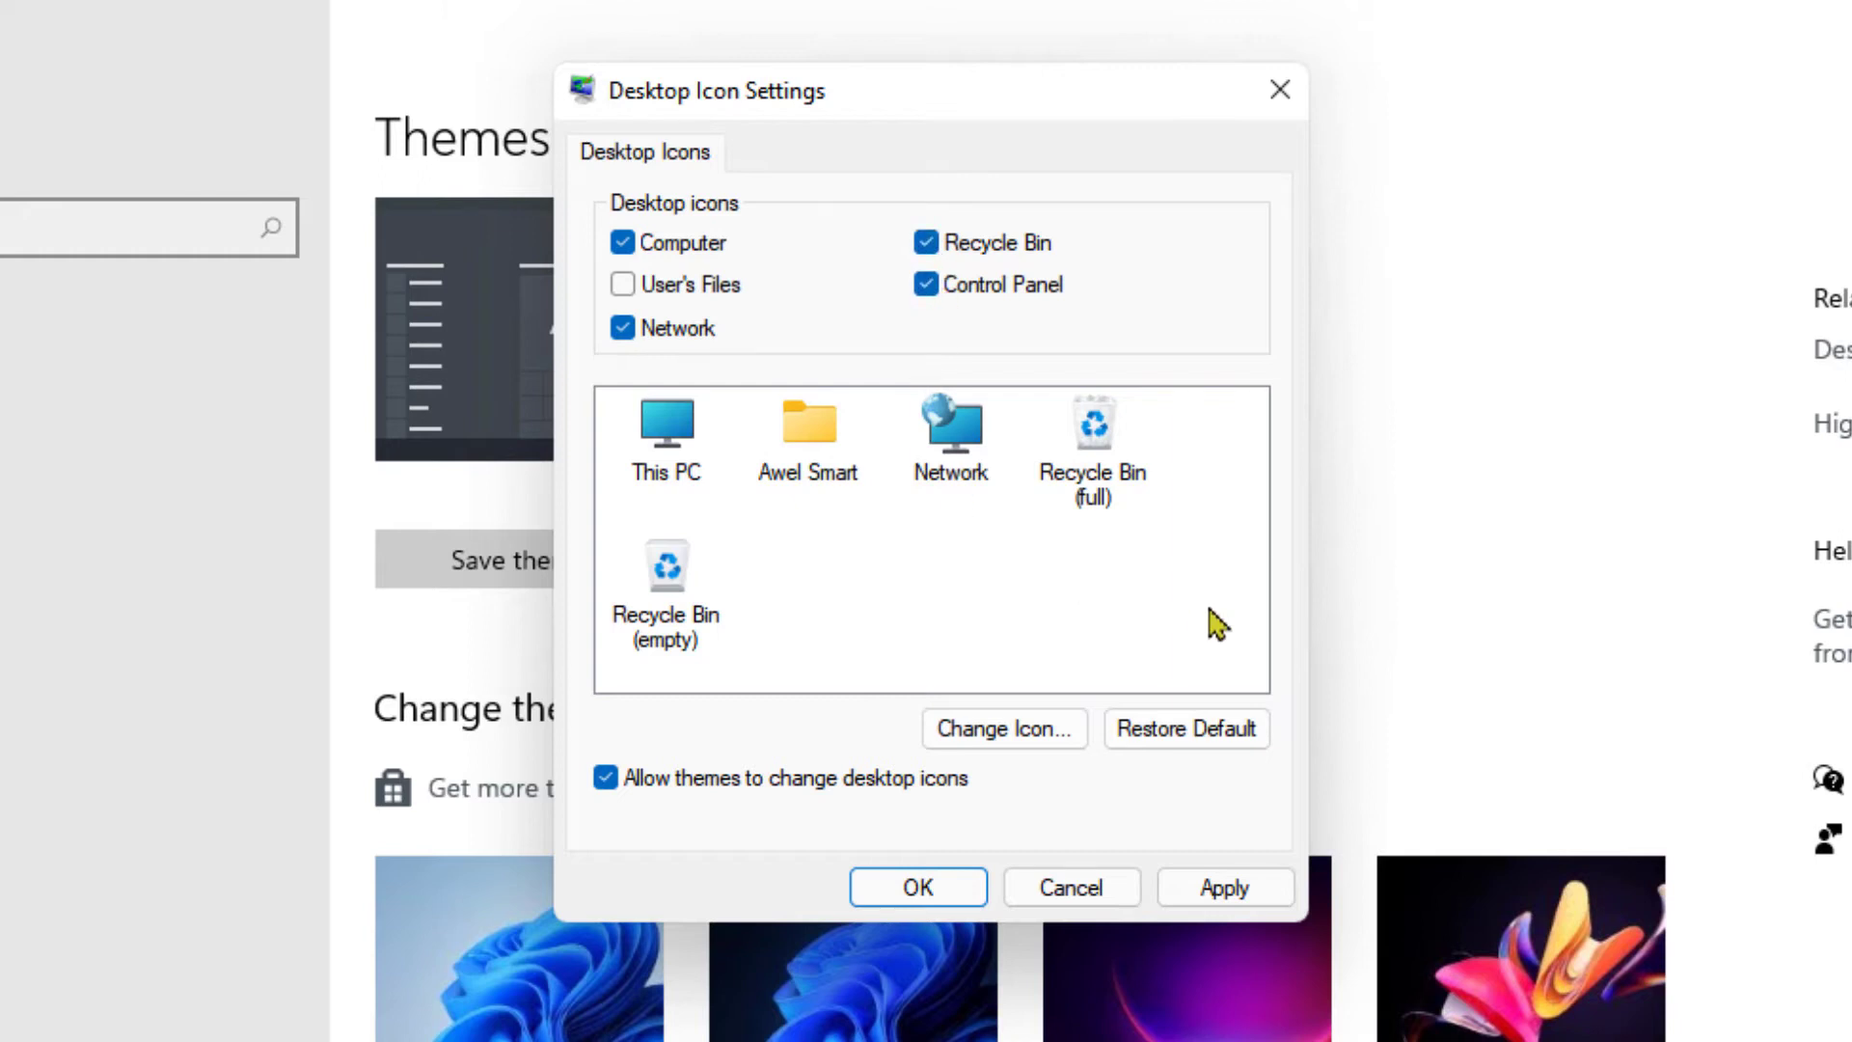
{"action": "left_click", "coordinate": [1227, 892]}
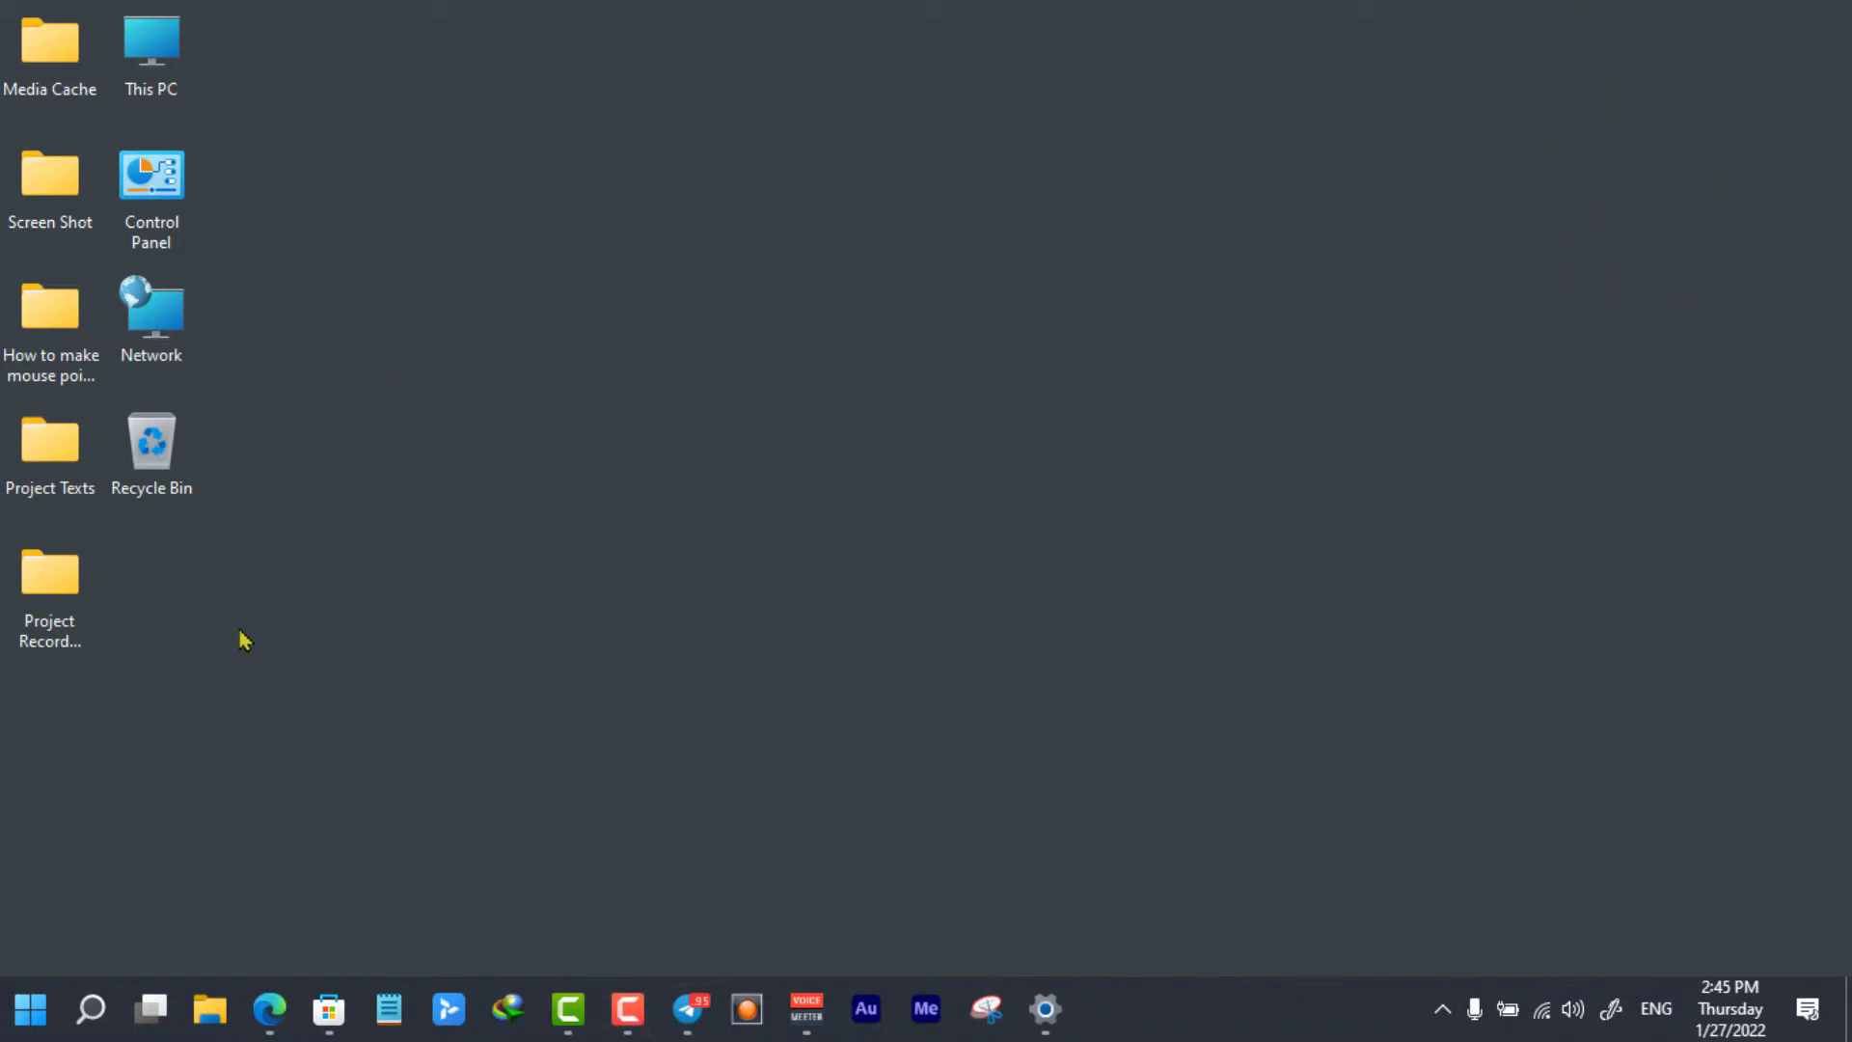
- Launch Task Manager from Windows search and maximize it
{"action": "left_click", "coordinate": [87, 1014]}
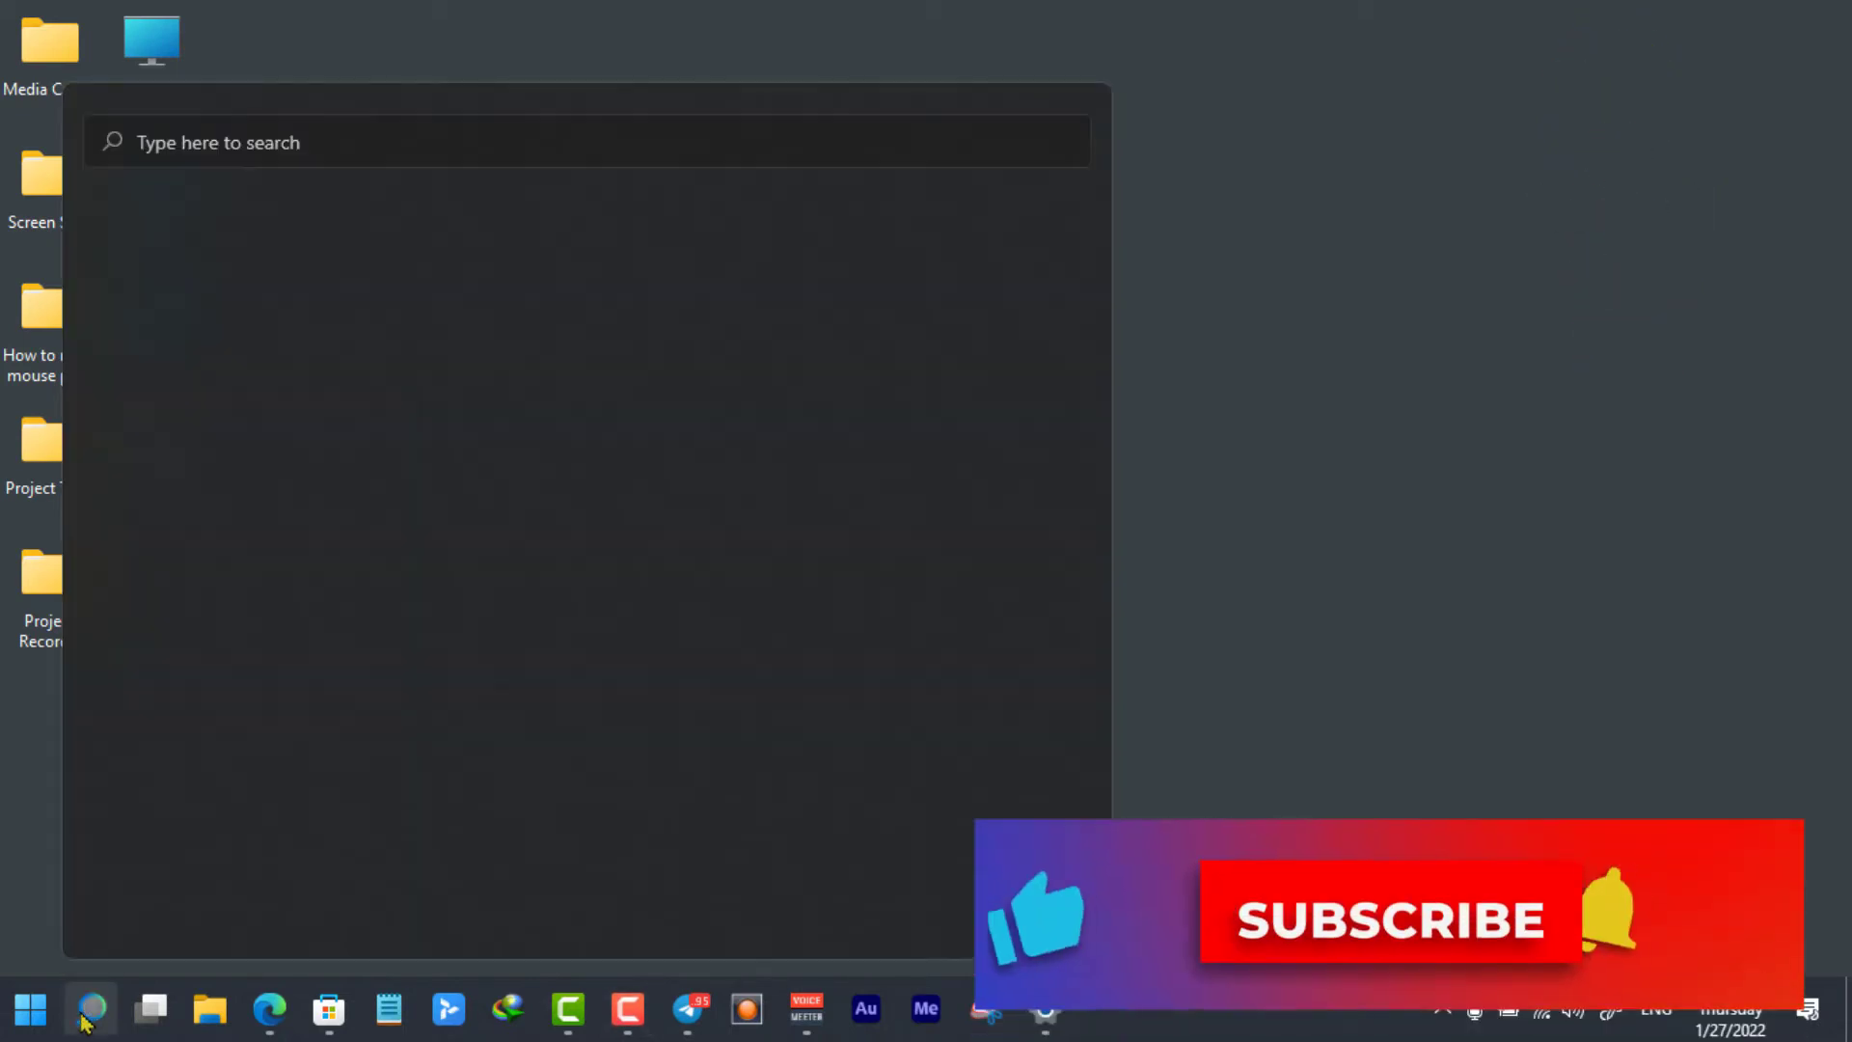
{"action": "type", "text": "tas"}
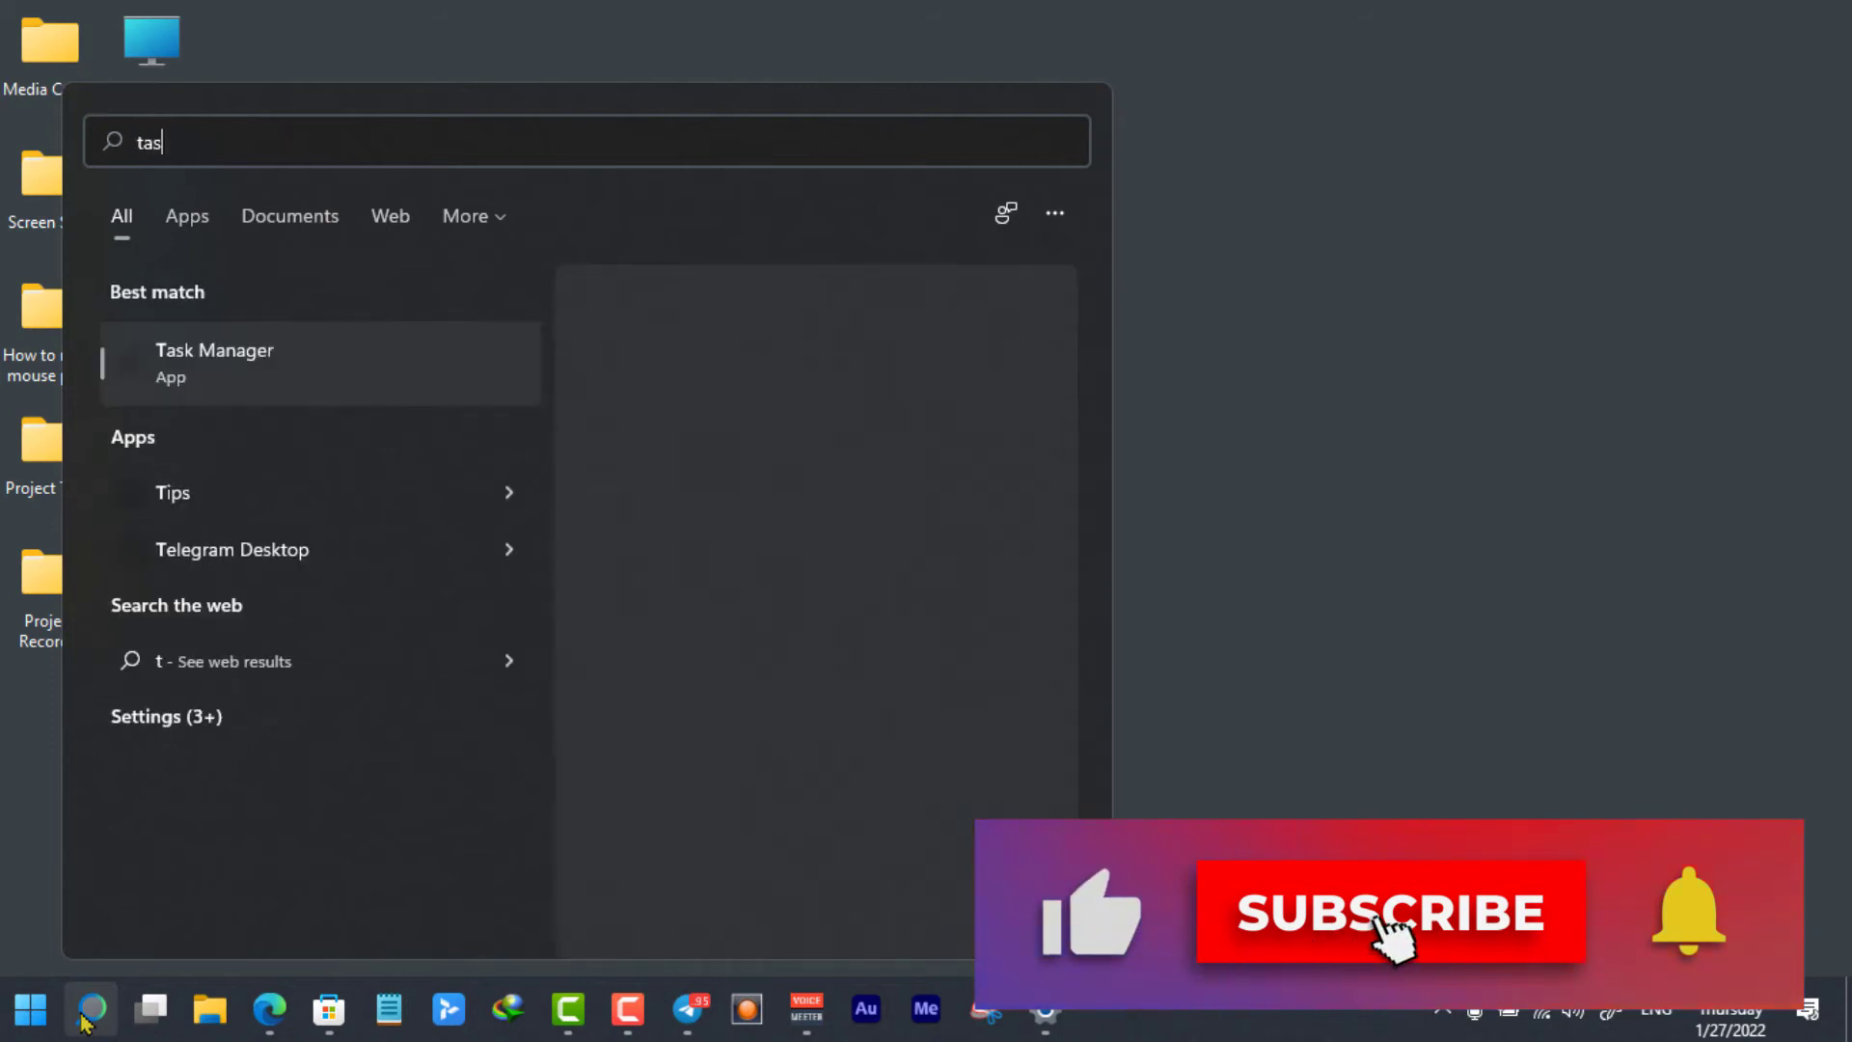
{"action": "type", "text": "k manager"}
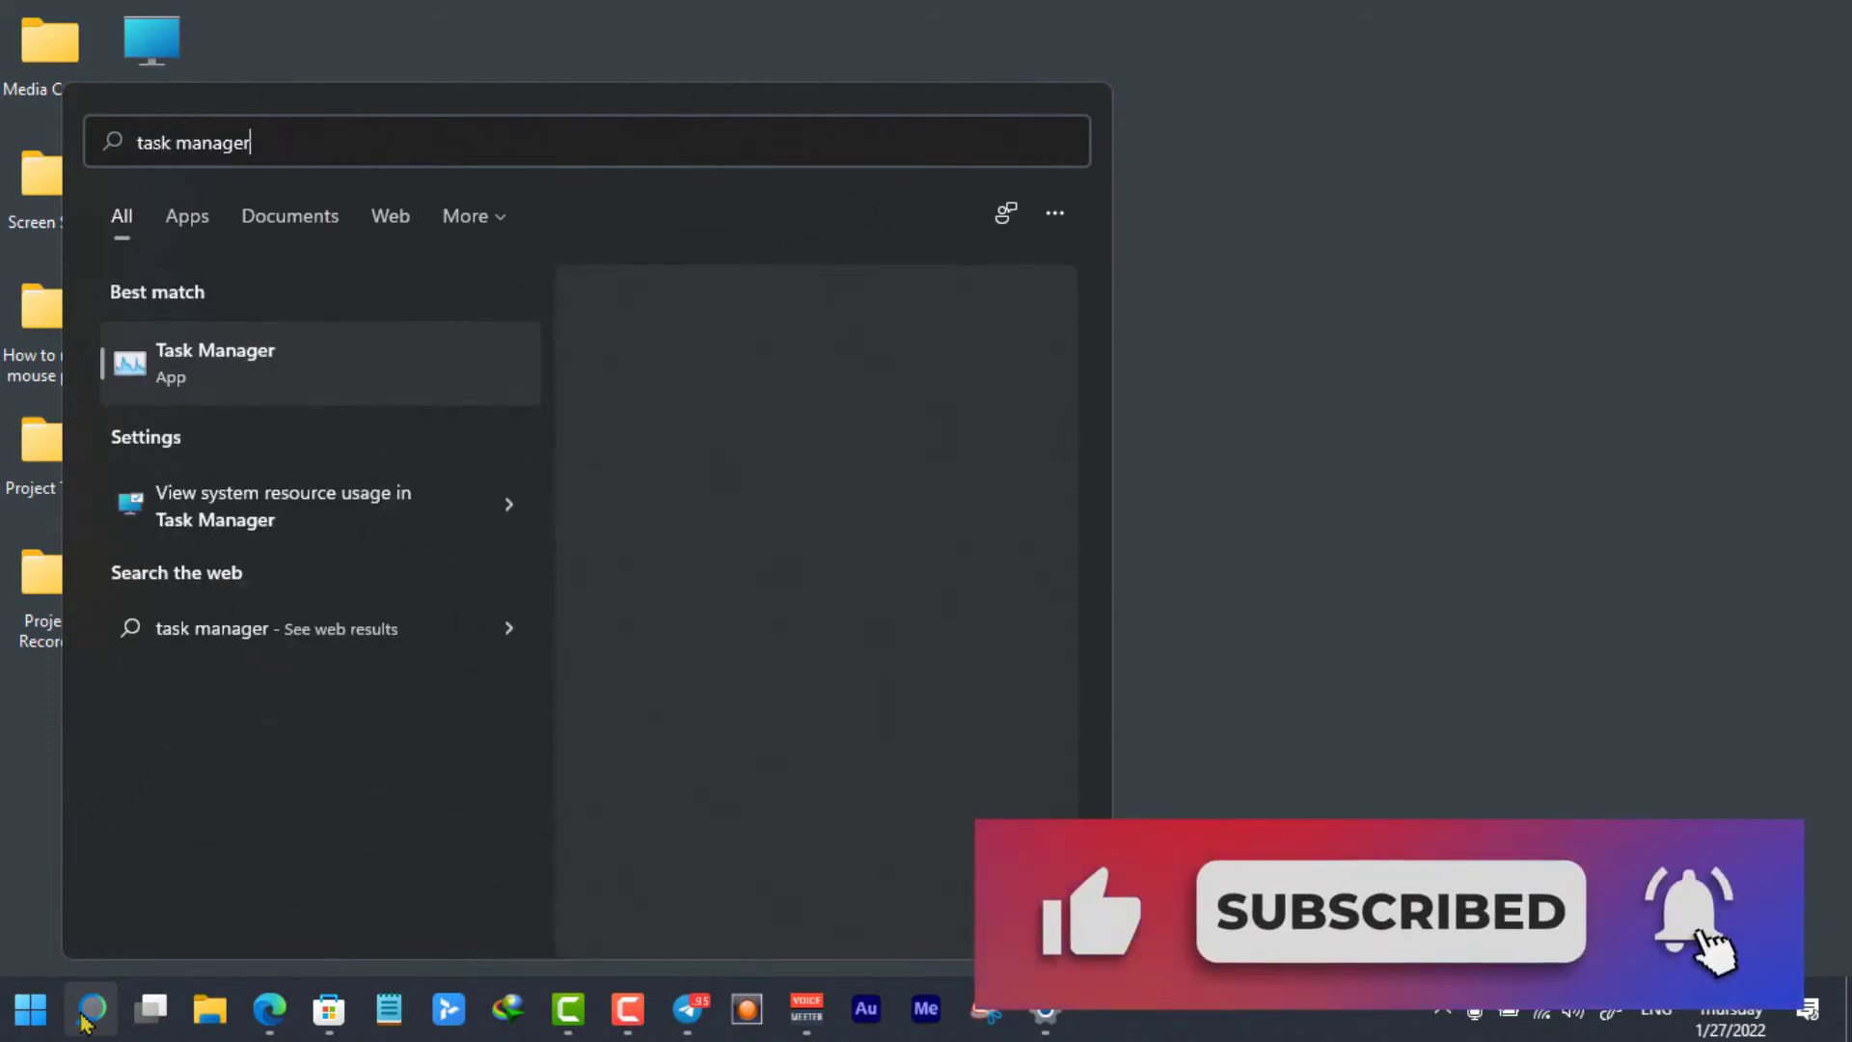
{"action": "left_click", "coordinate": [293, 390]}
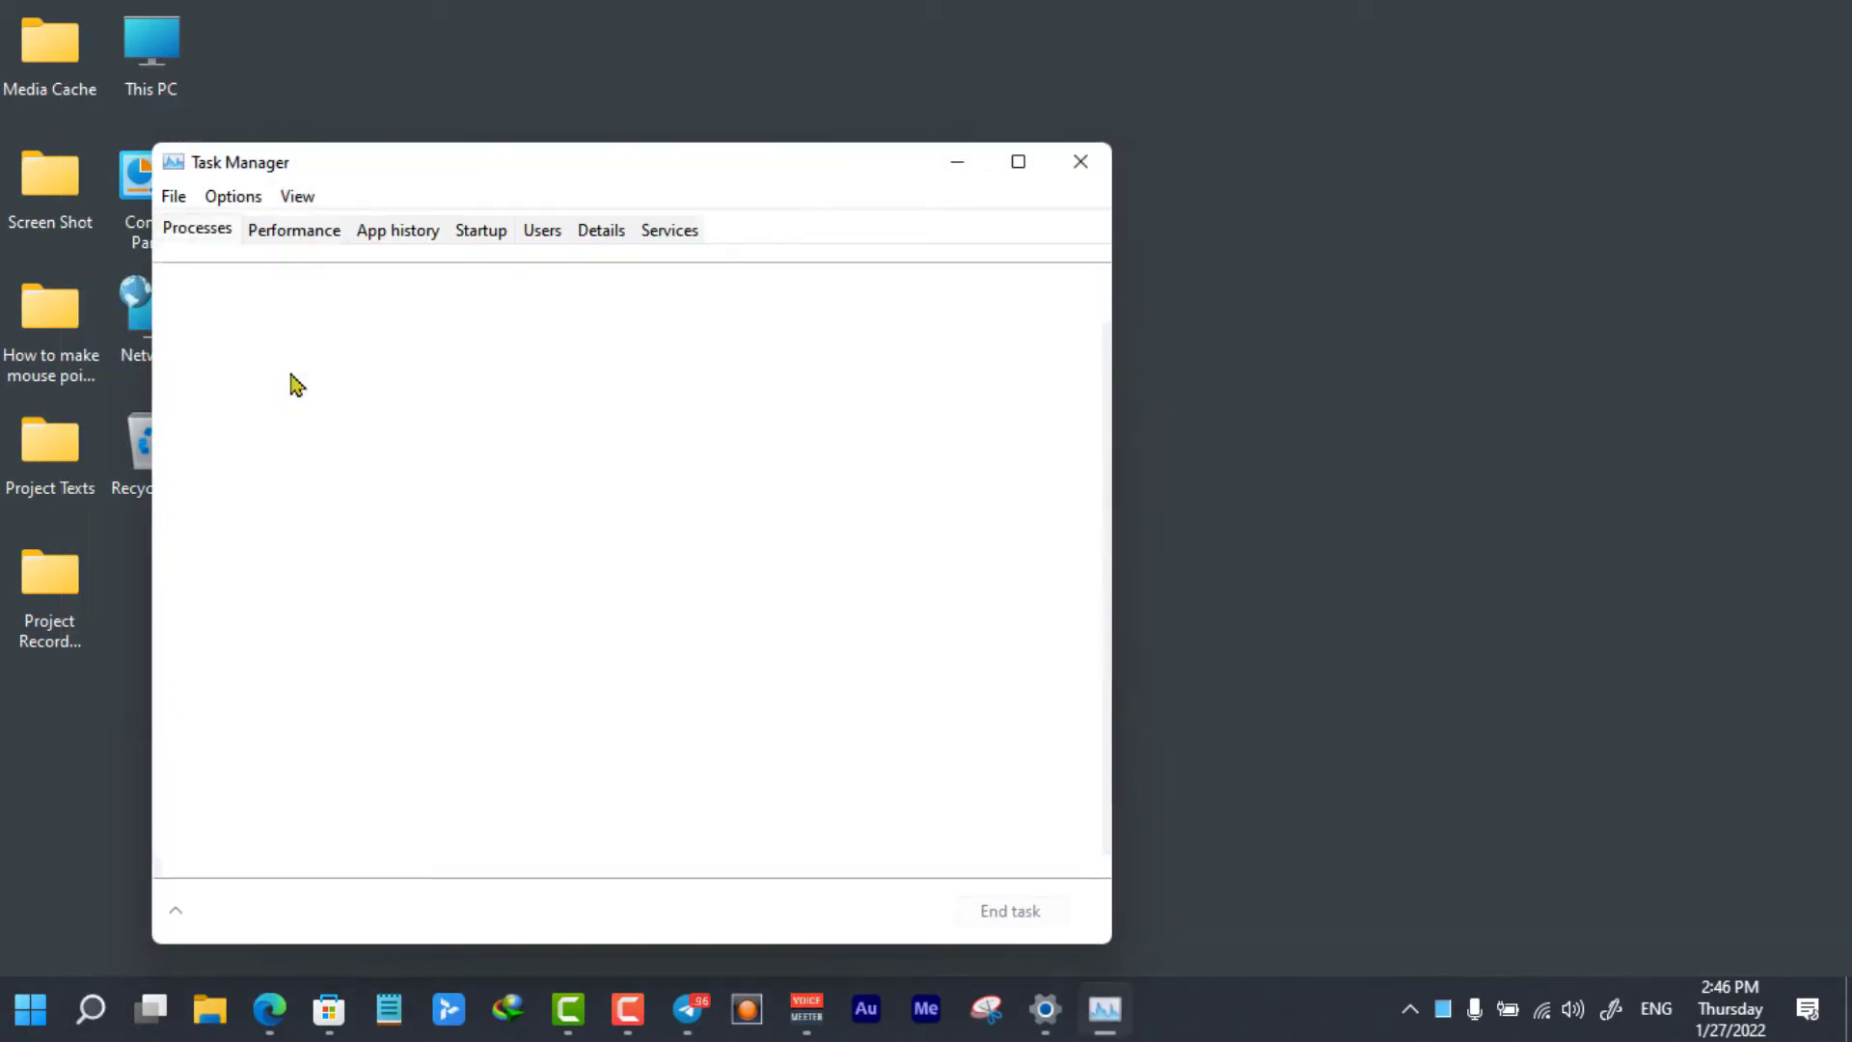
{"action": "left_click", "coordinate": [1018, 162]}
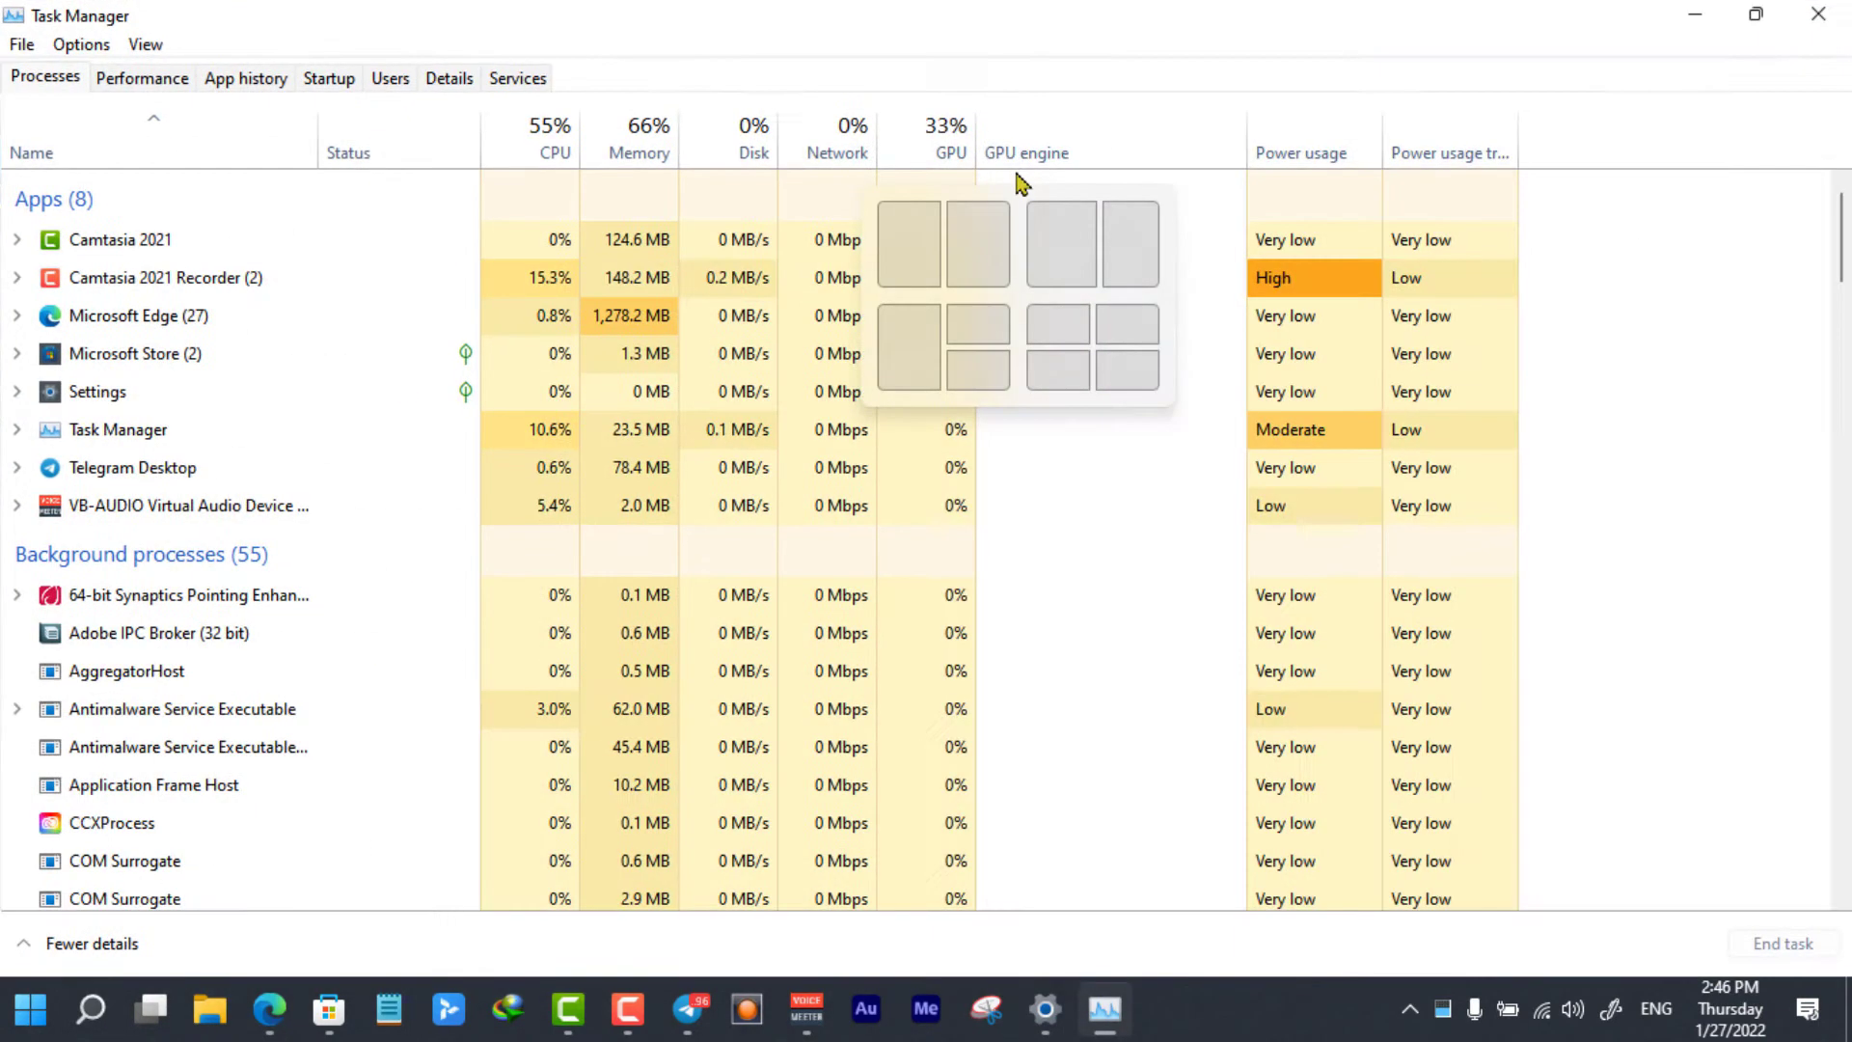
- Find Windows Explorer in the Processes list and restart it
{"action": "left_click", "coordinate": [236, 240]}
{"action": "key", "text": "w"}
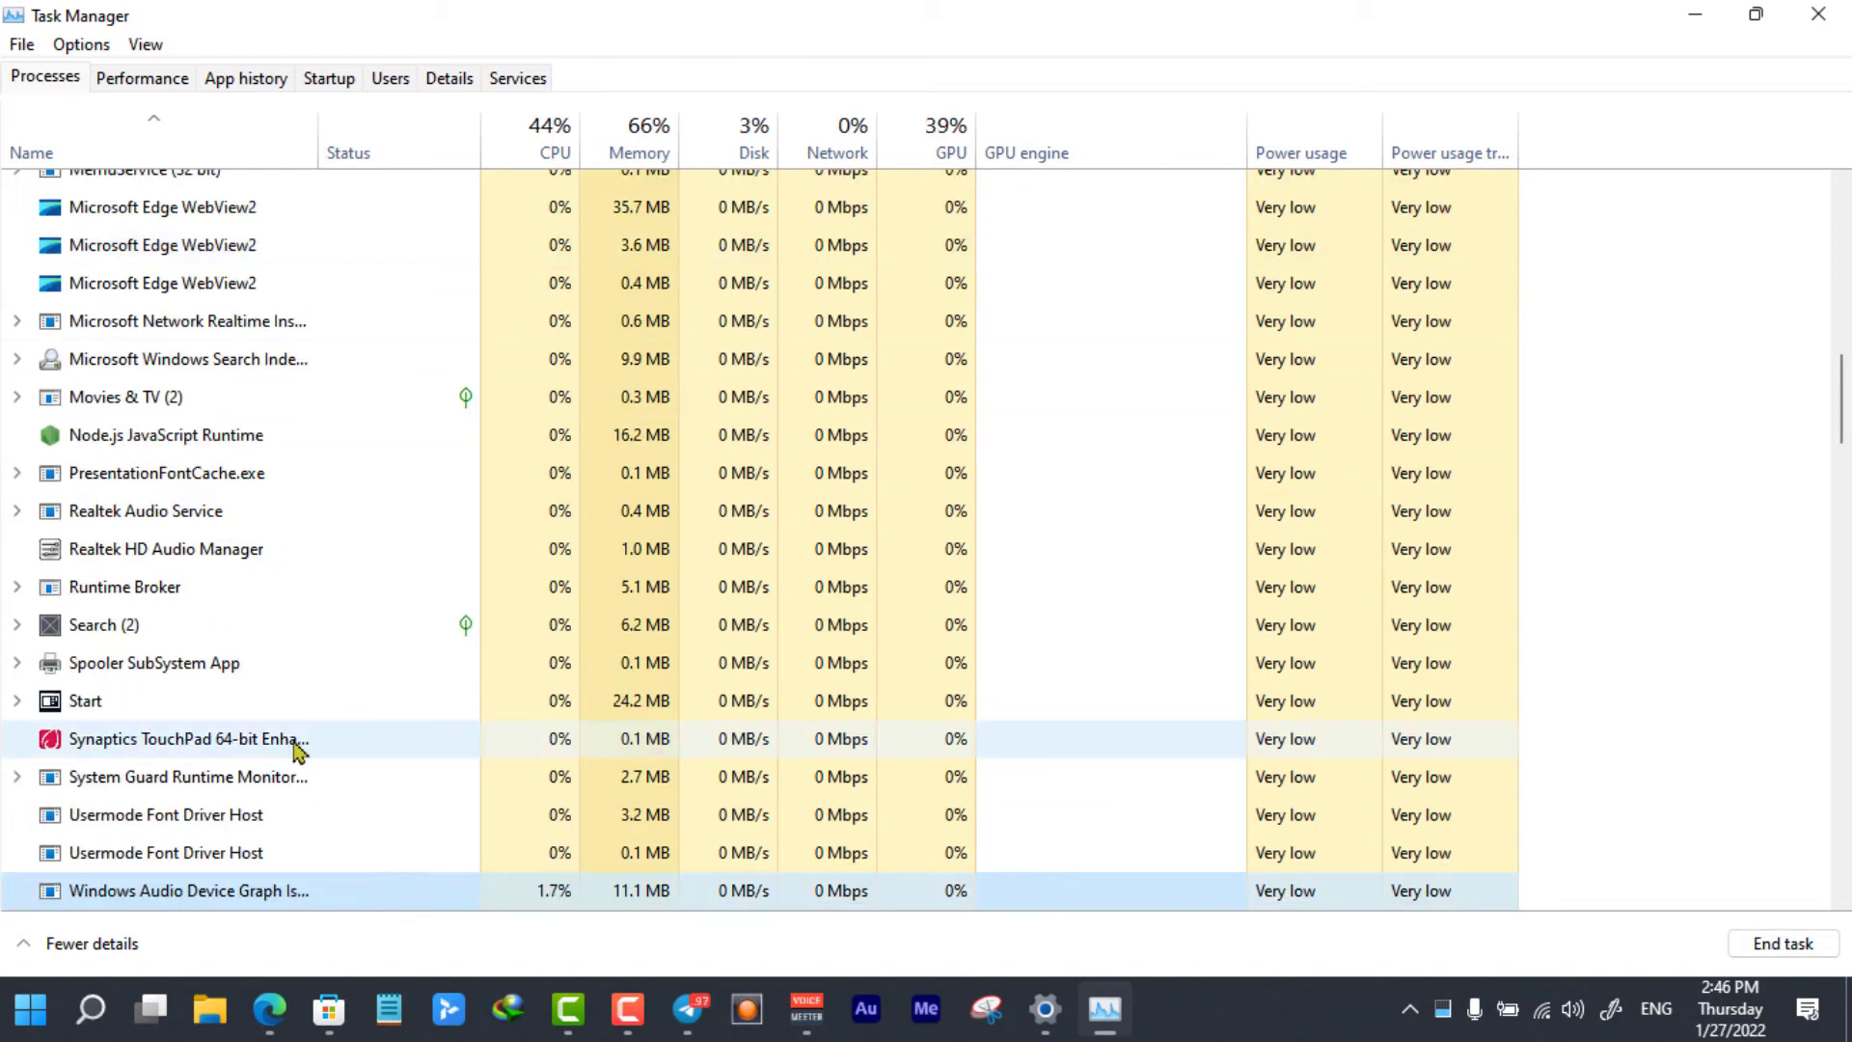
{"action": "key", "text": "Down"}
{"action": "key", "text": "Down"}
{"action": "key", "text": "Down"}
{"action": "key", "text": "Down"}
{"action": "key", "text": "Down"}
{"action": "key", "text": "Down"}
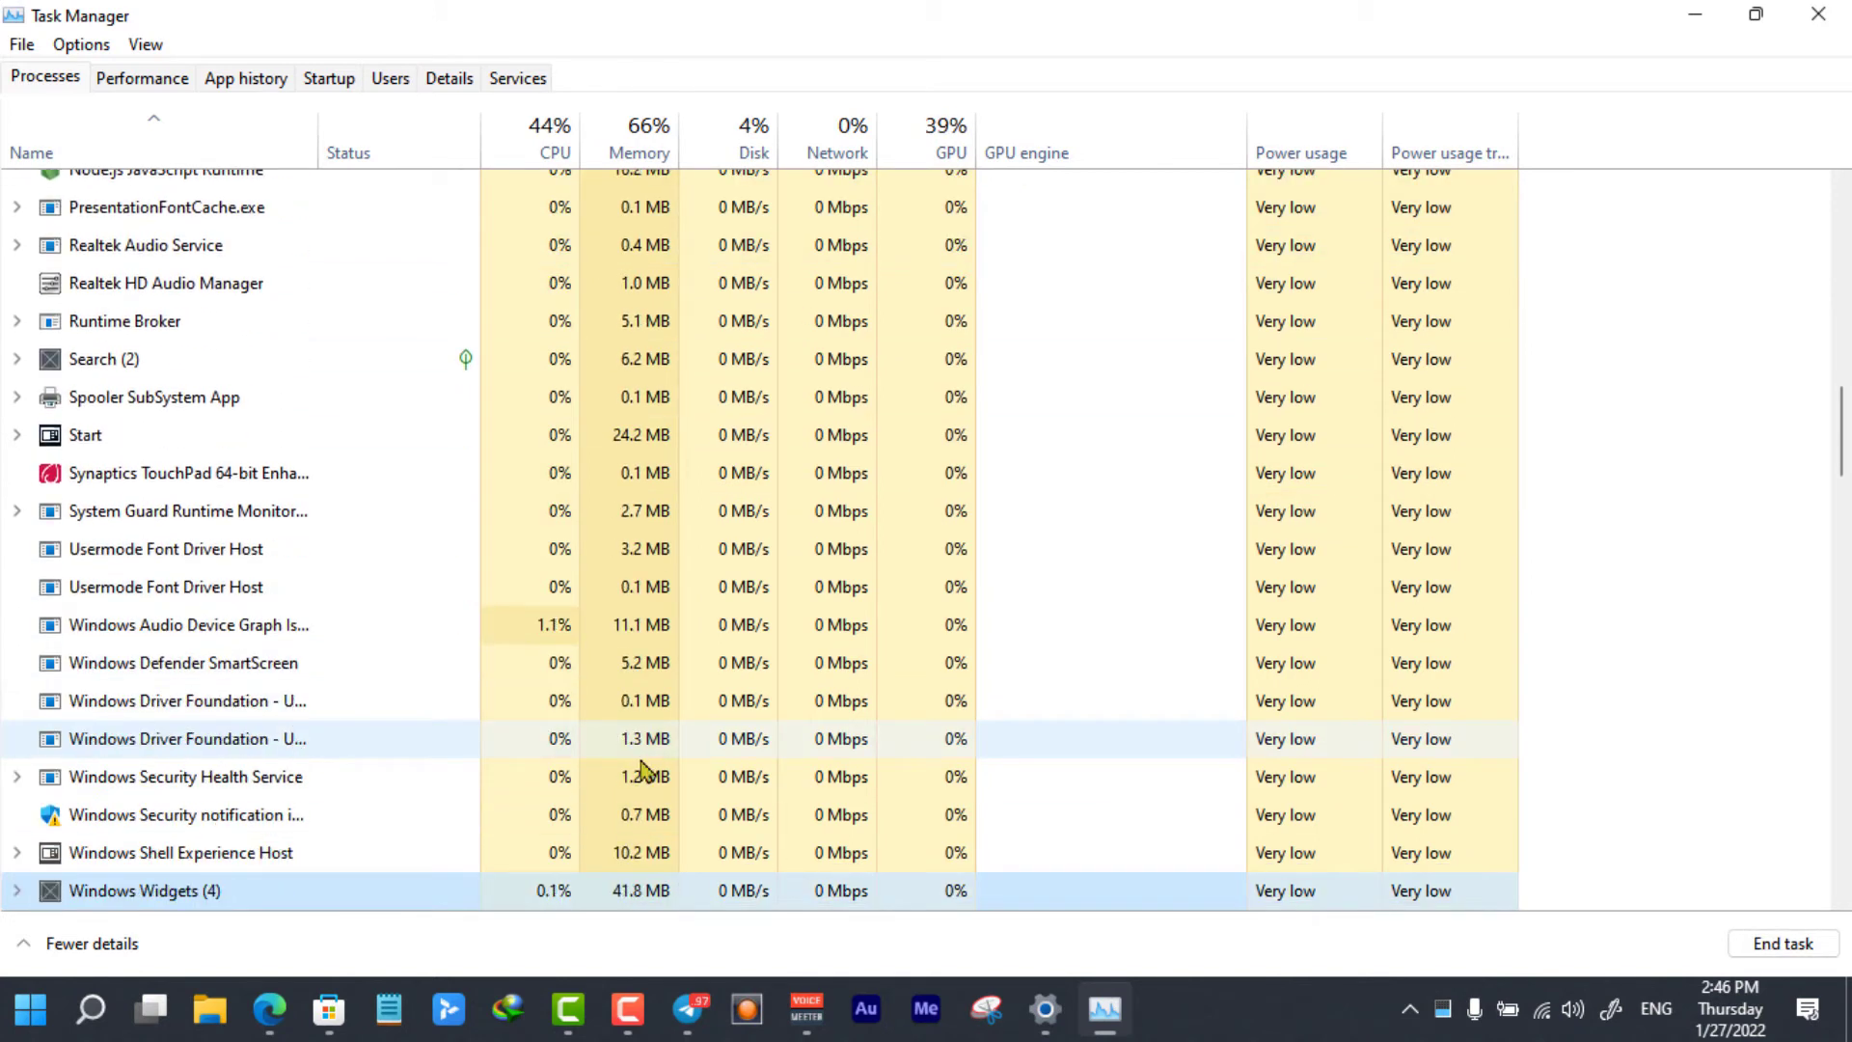
{"action": "key", "text": "w"}
{"action": "key", "text": "w"}
{"action": "key", "text": "w"}
{"action": "key", "text": "w"}
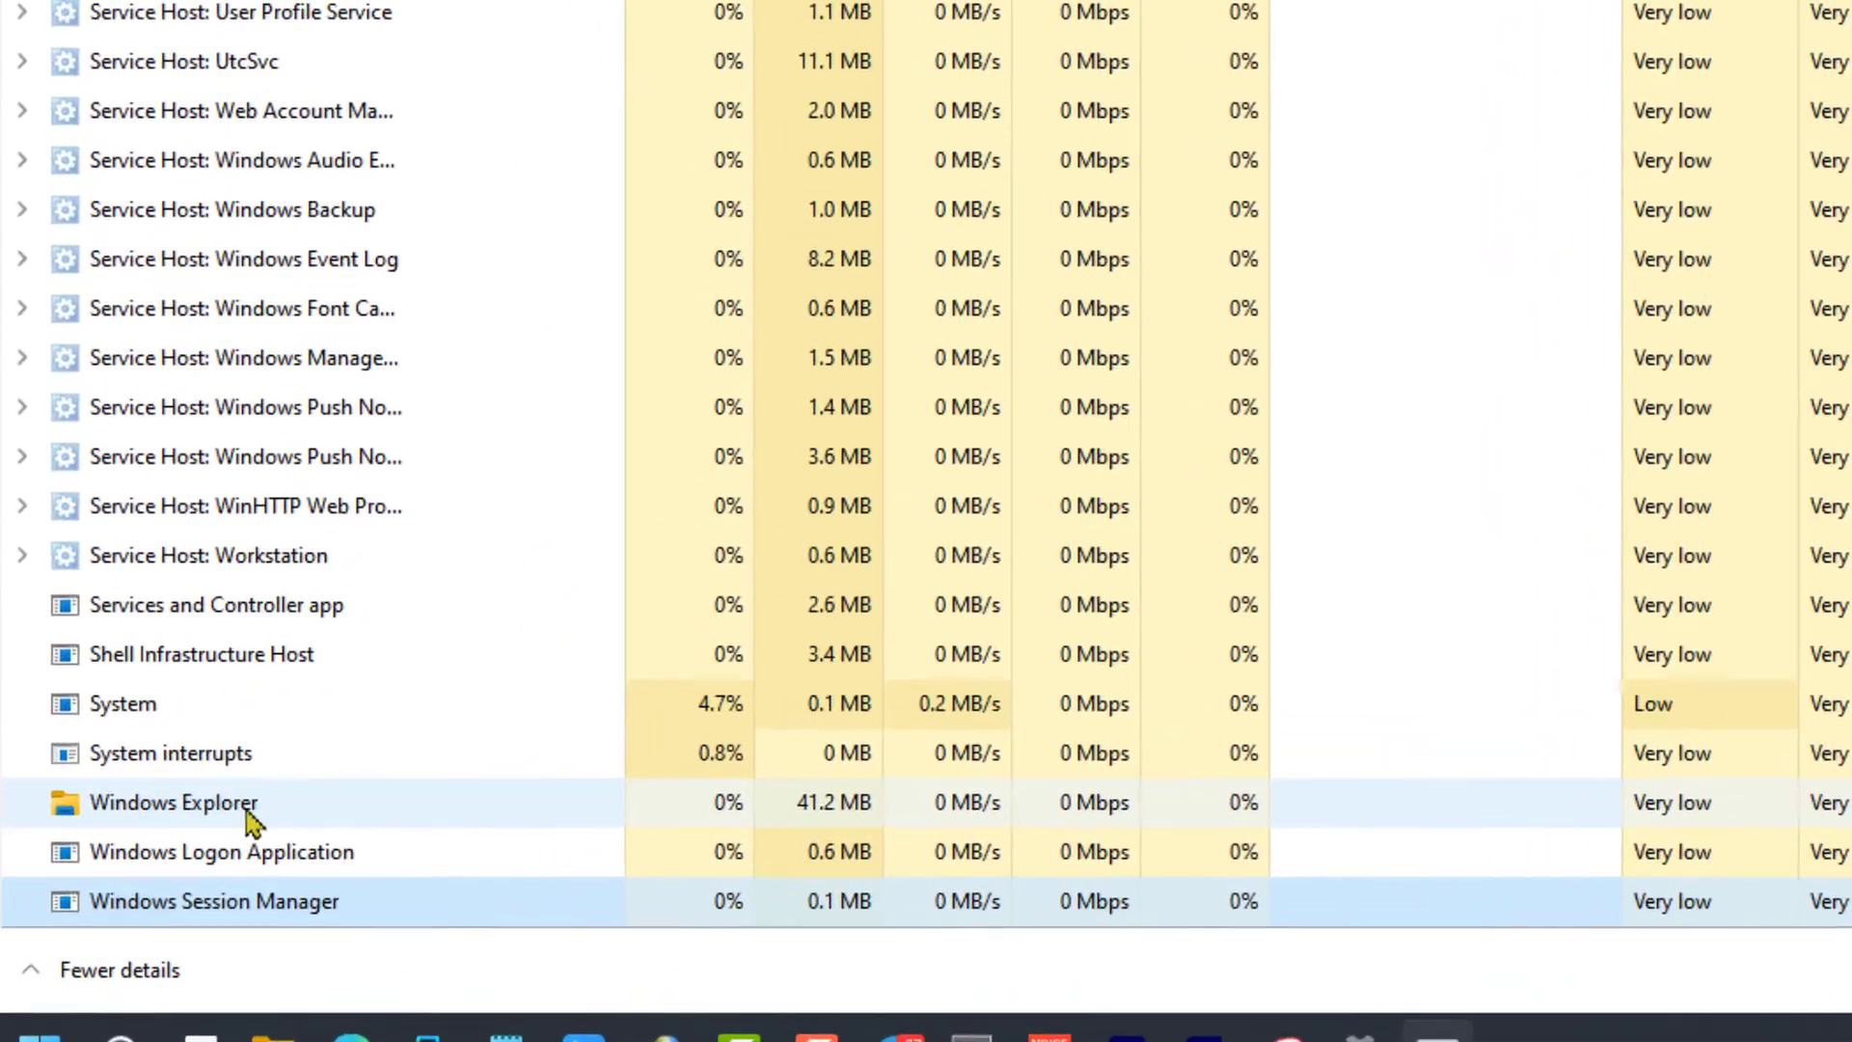
{"action": "left_click", "coordinate": [249, 821]}
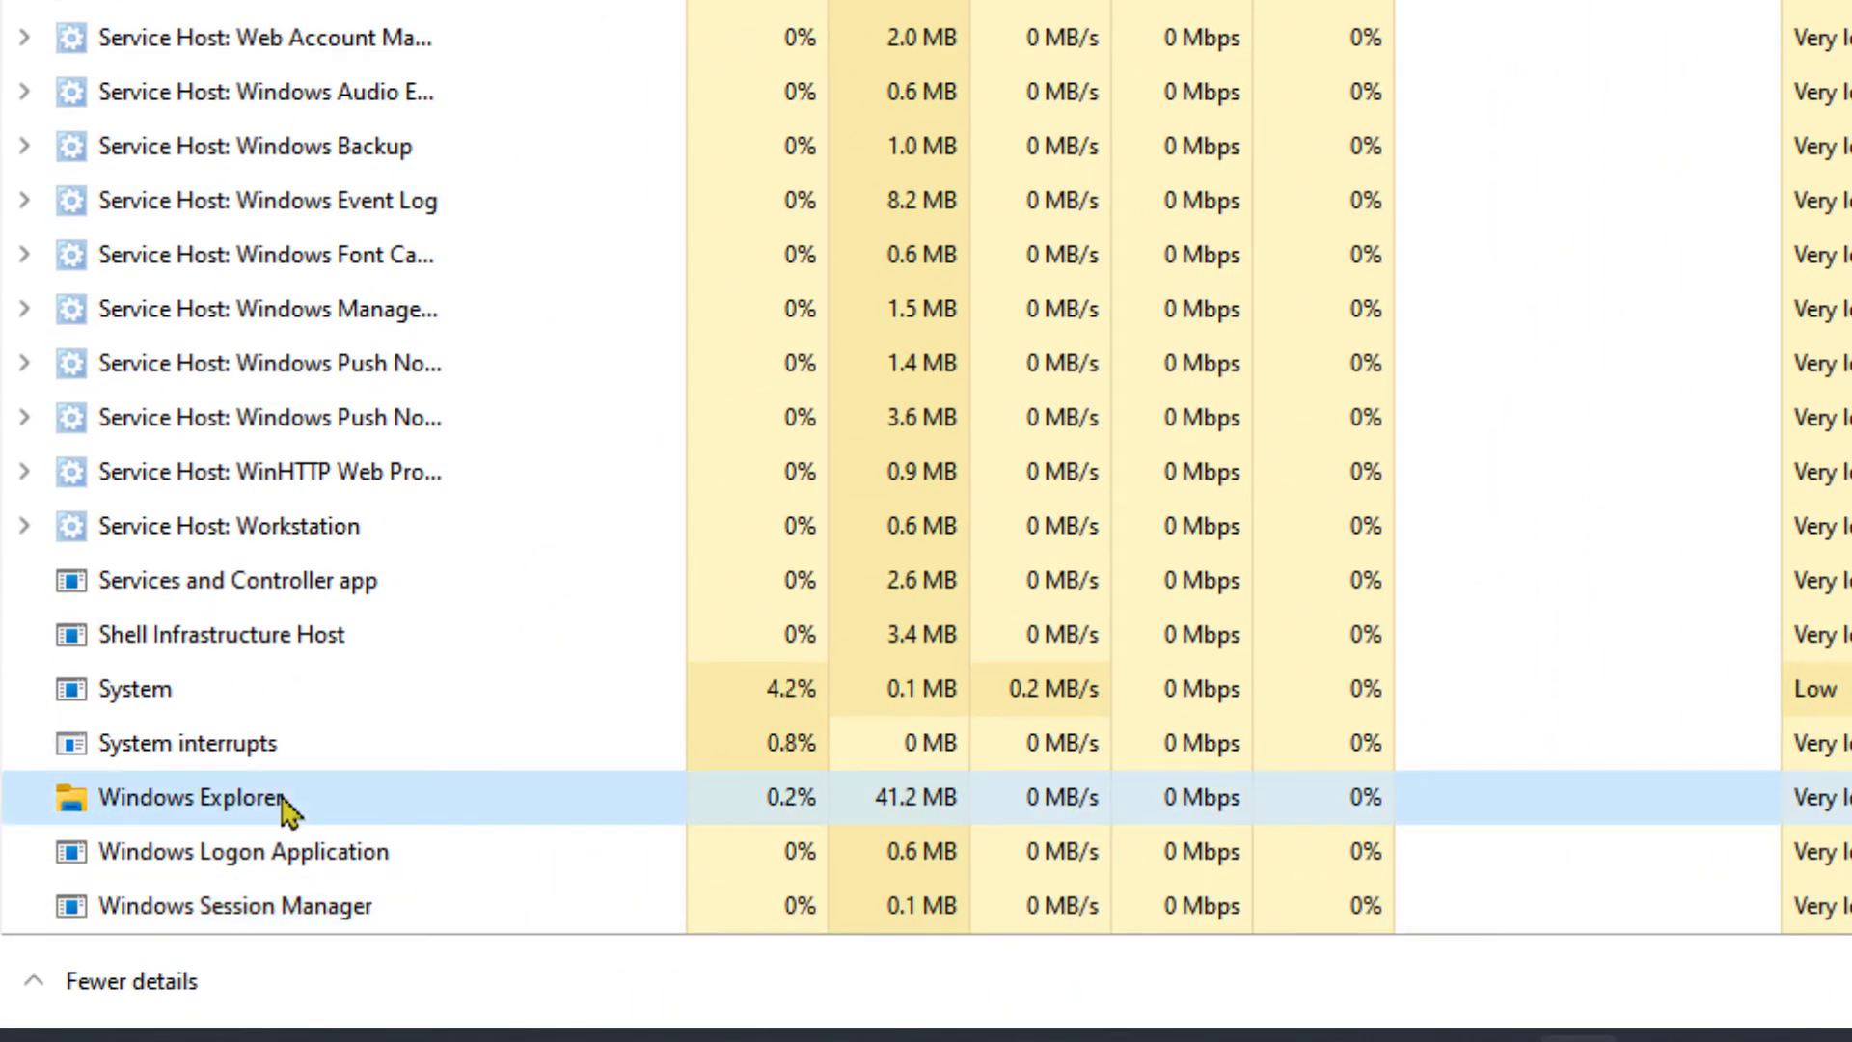
{"action": "right_click", "coordinate": [288, 810]}
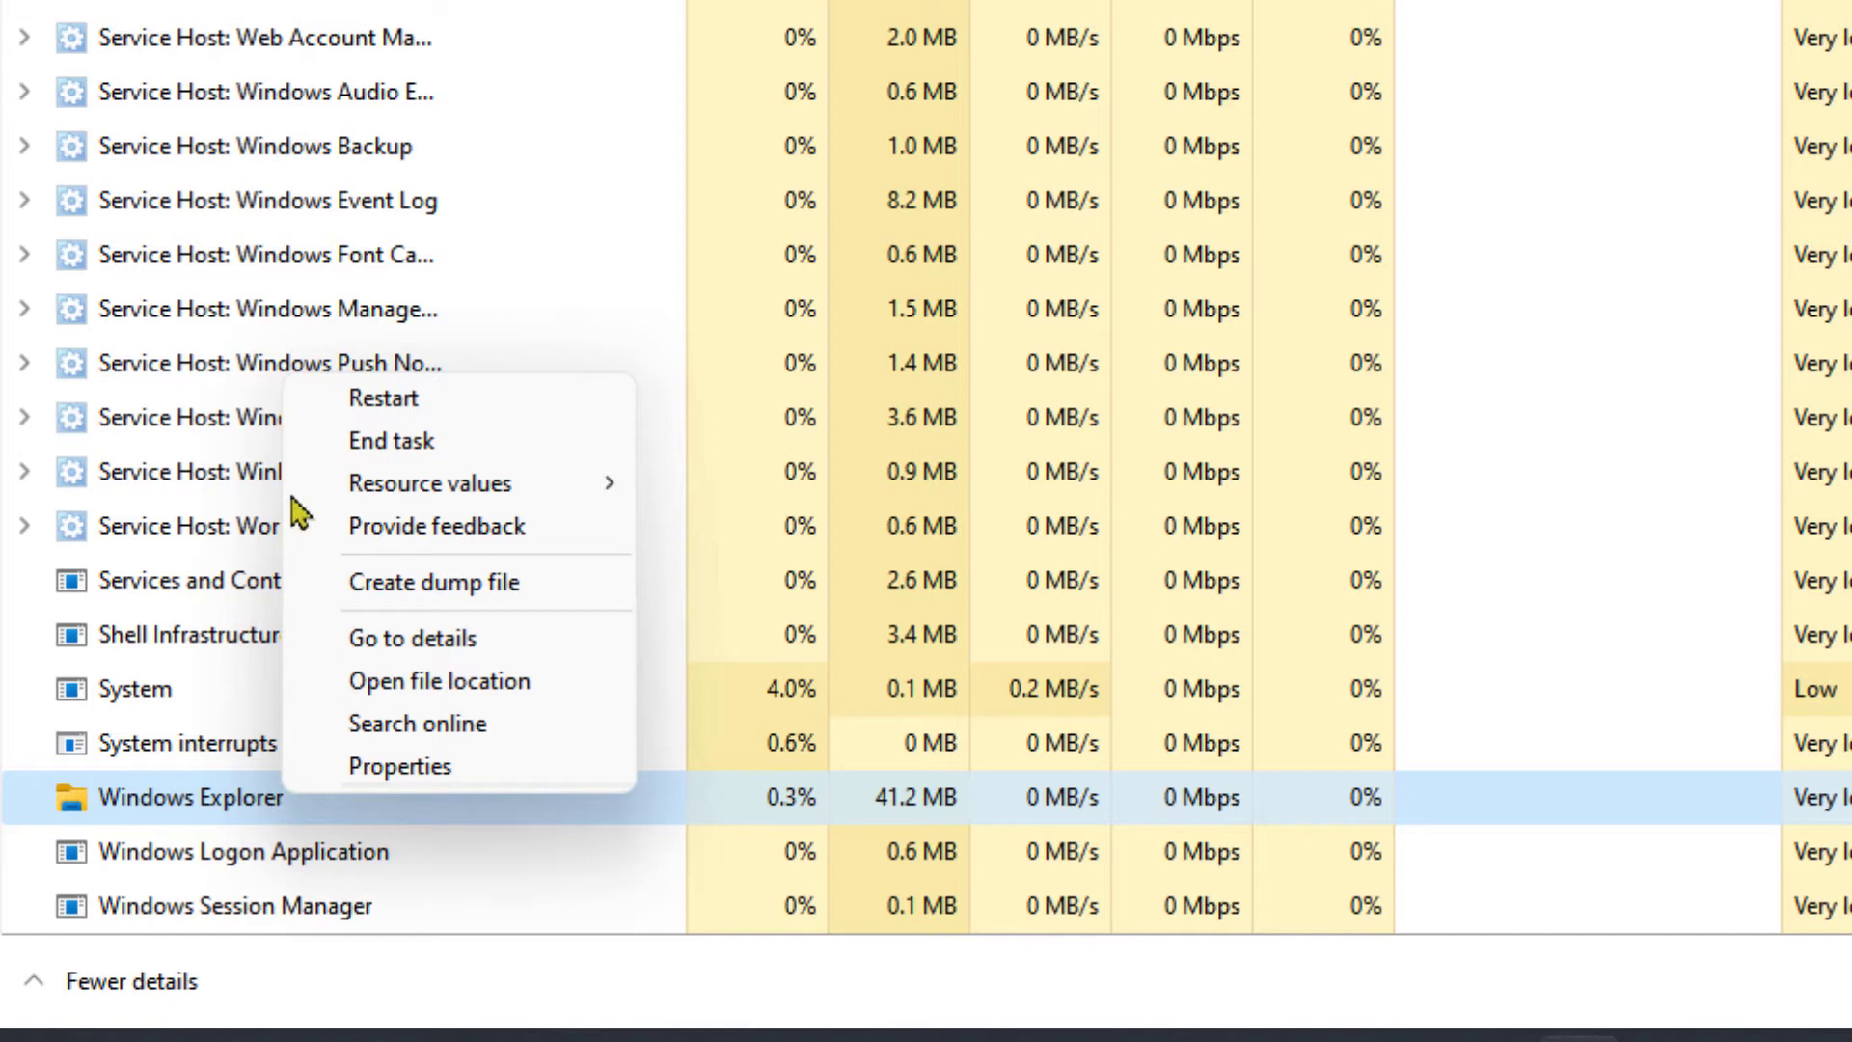
{"action": "left_click", "coordinate": [479, 410]}
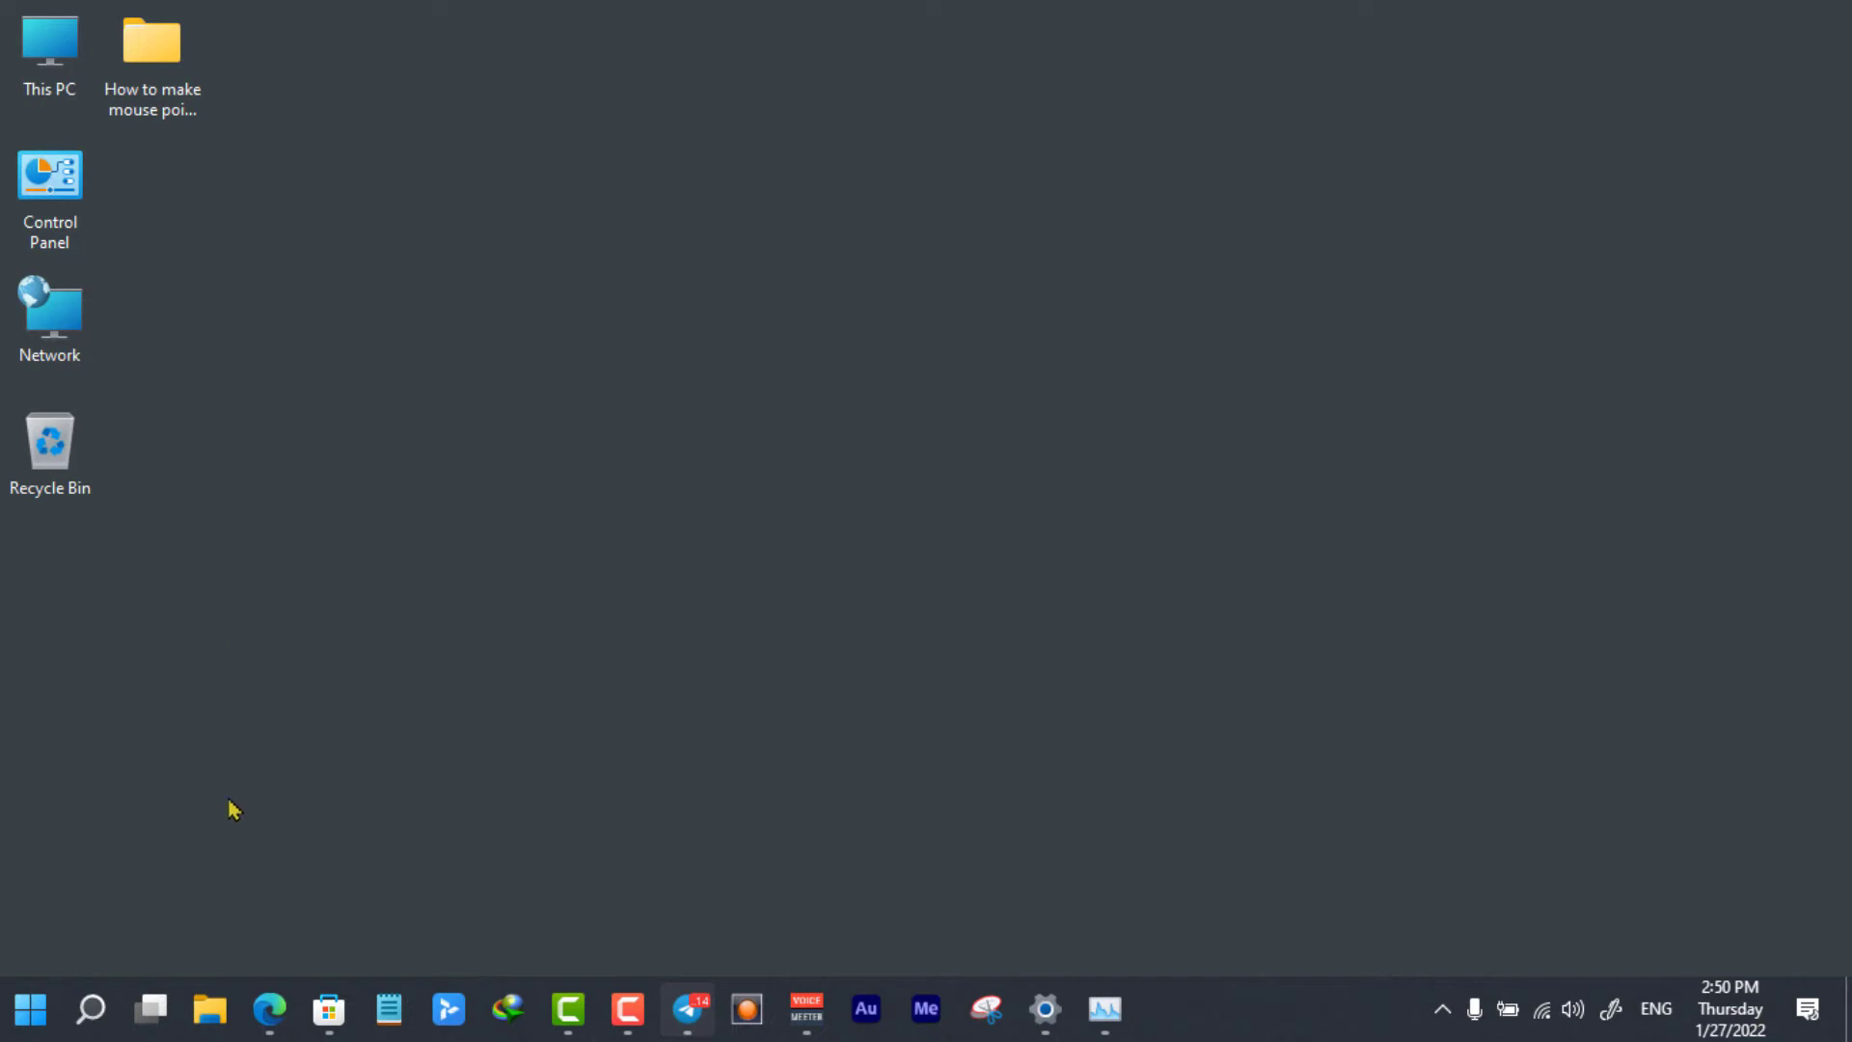
- Turn on Hidden items in File Explorer's View options, then close the window
{"action": "left_click", "coordinate": [207, 1009]}
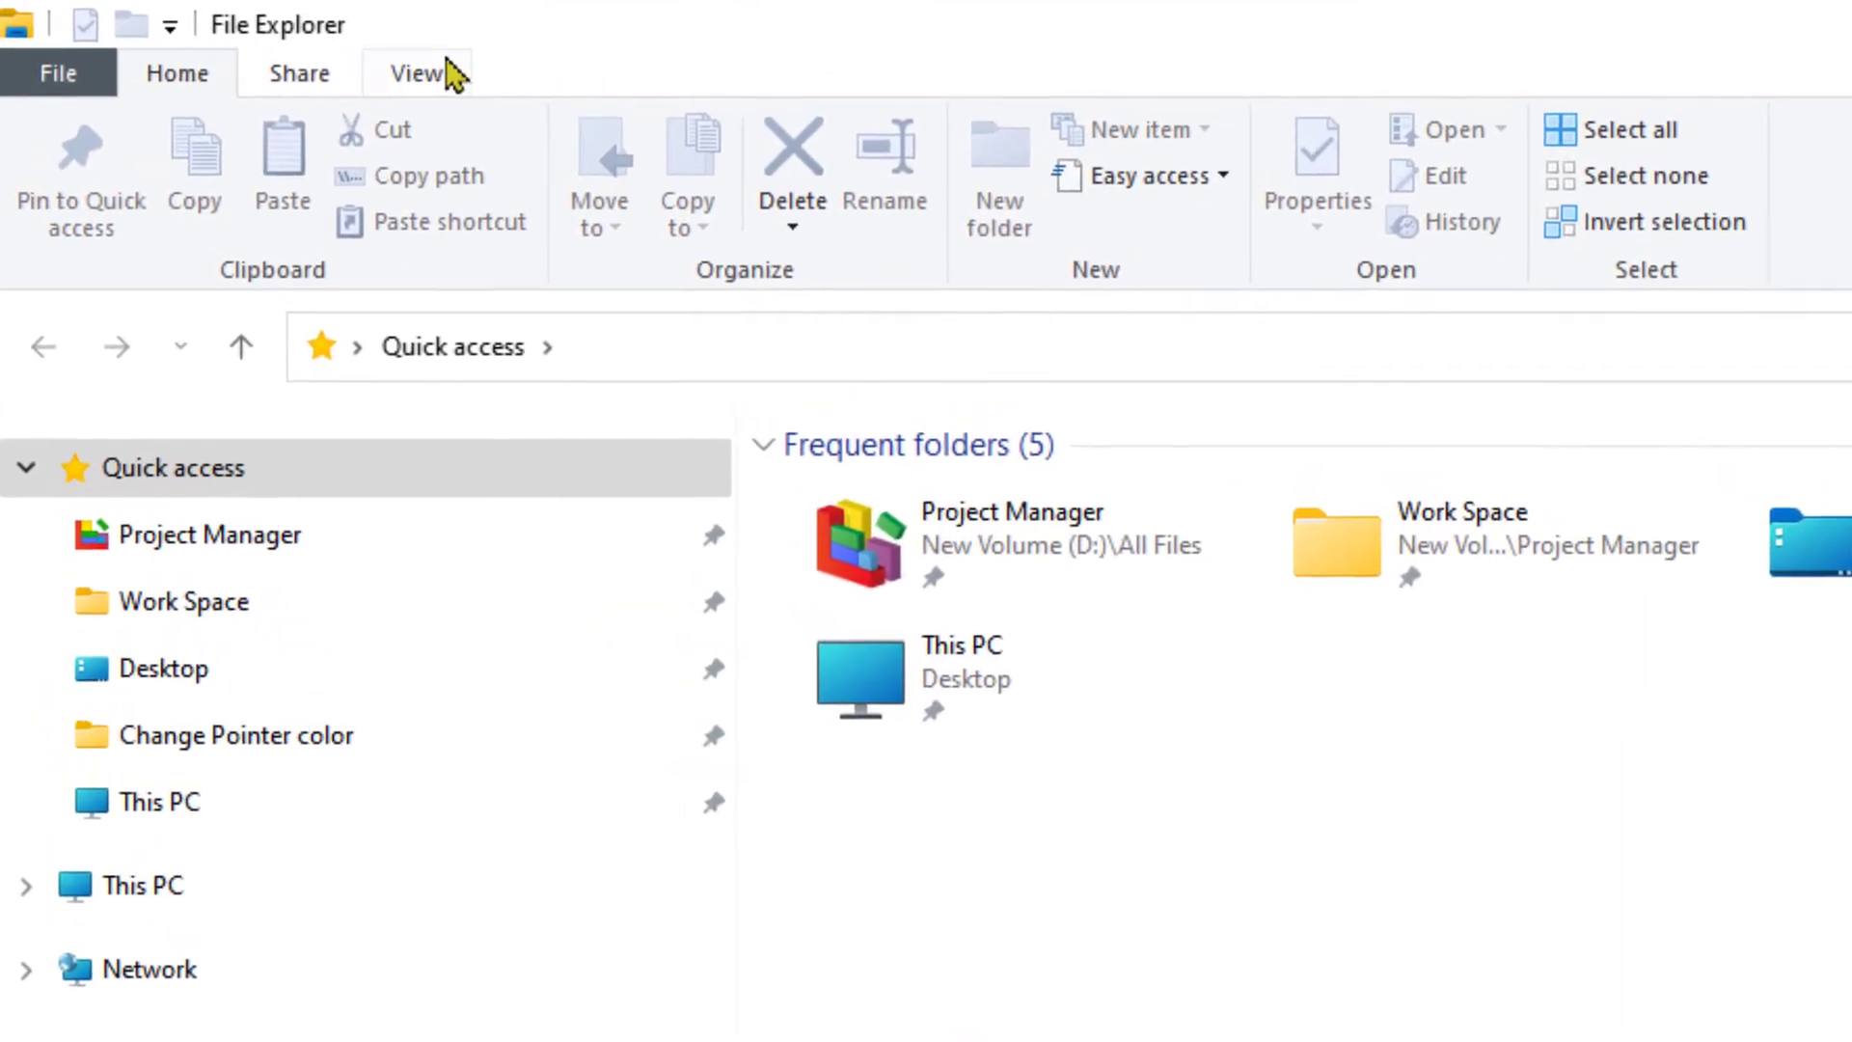
{"action": "left_click", "coordinate": [405, 77]}
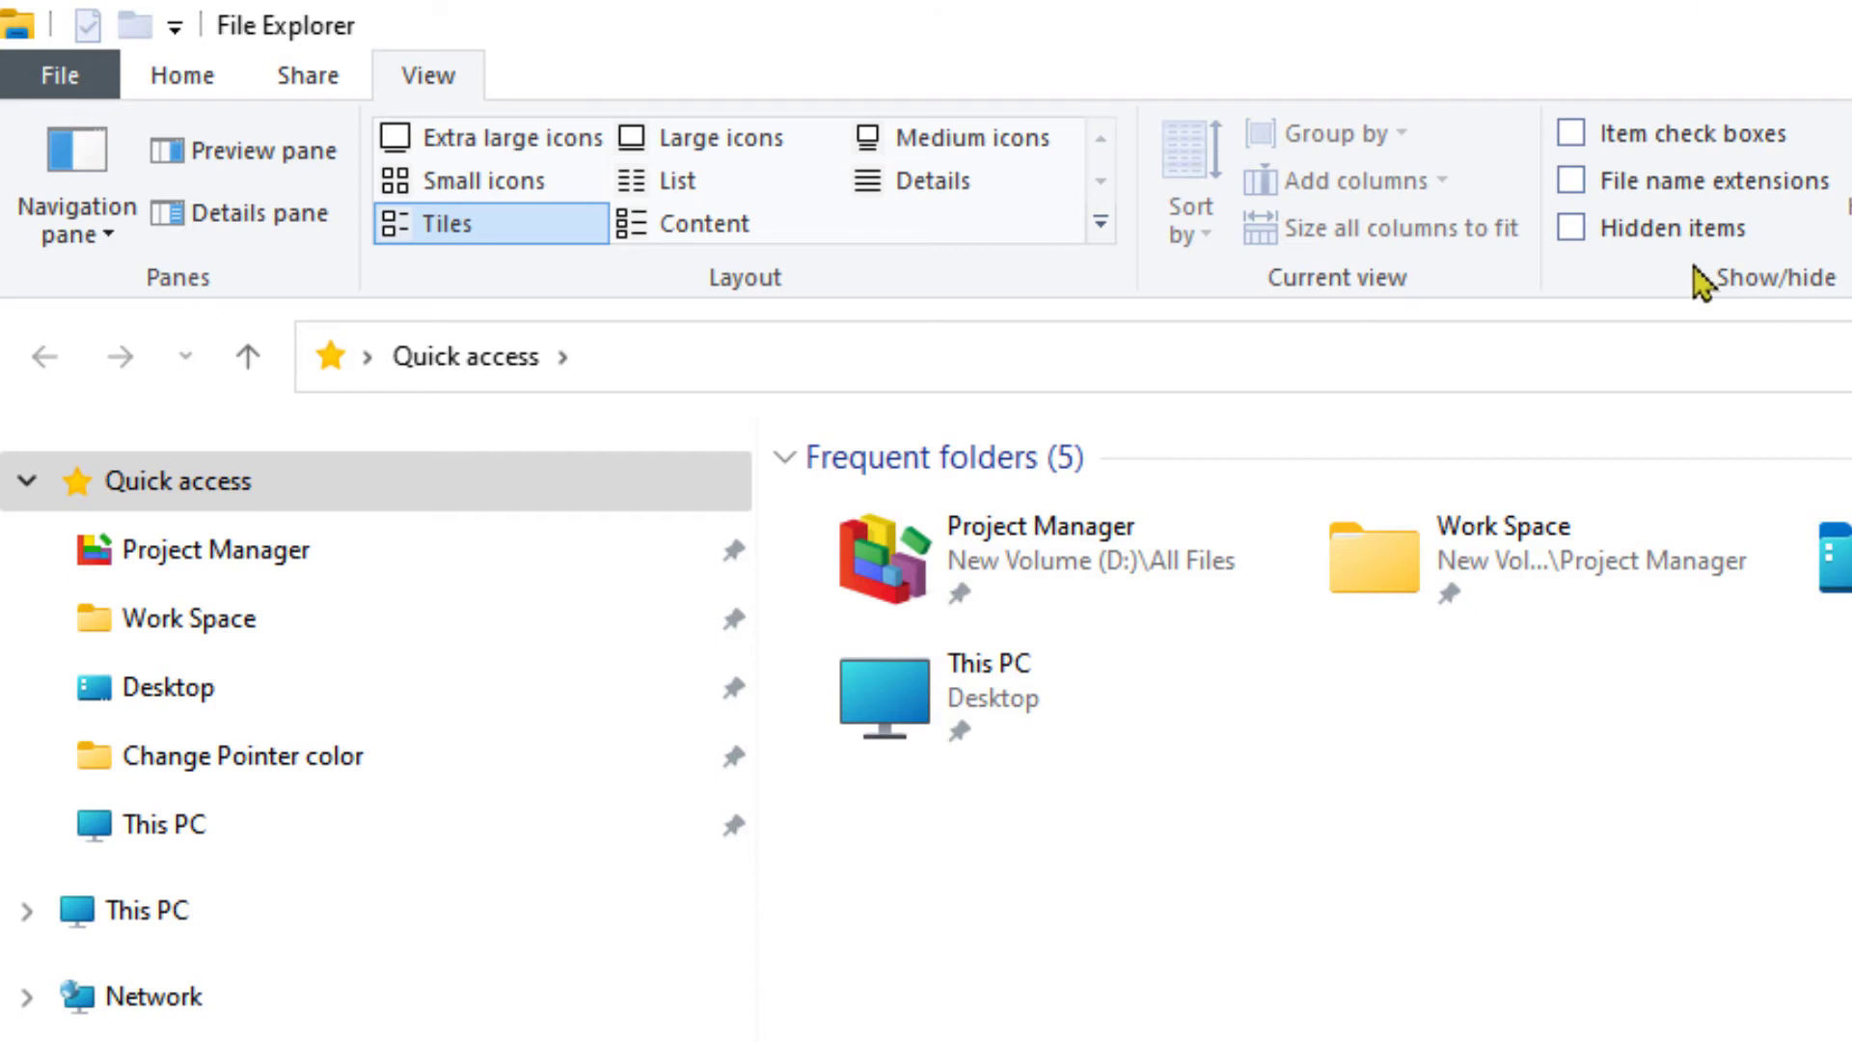
{"action": "left_click", "coordinate": [1576, 232]}
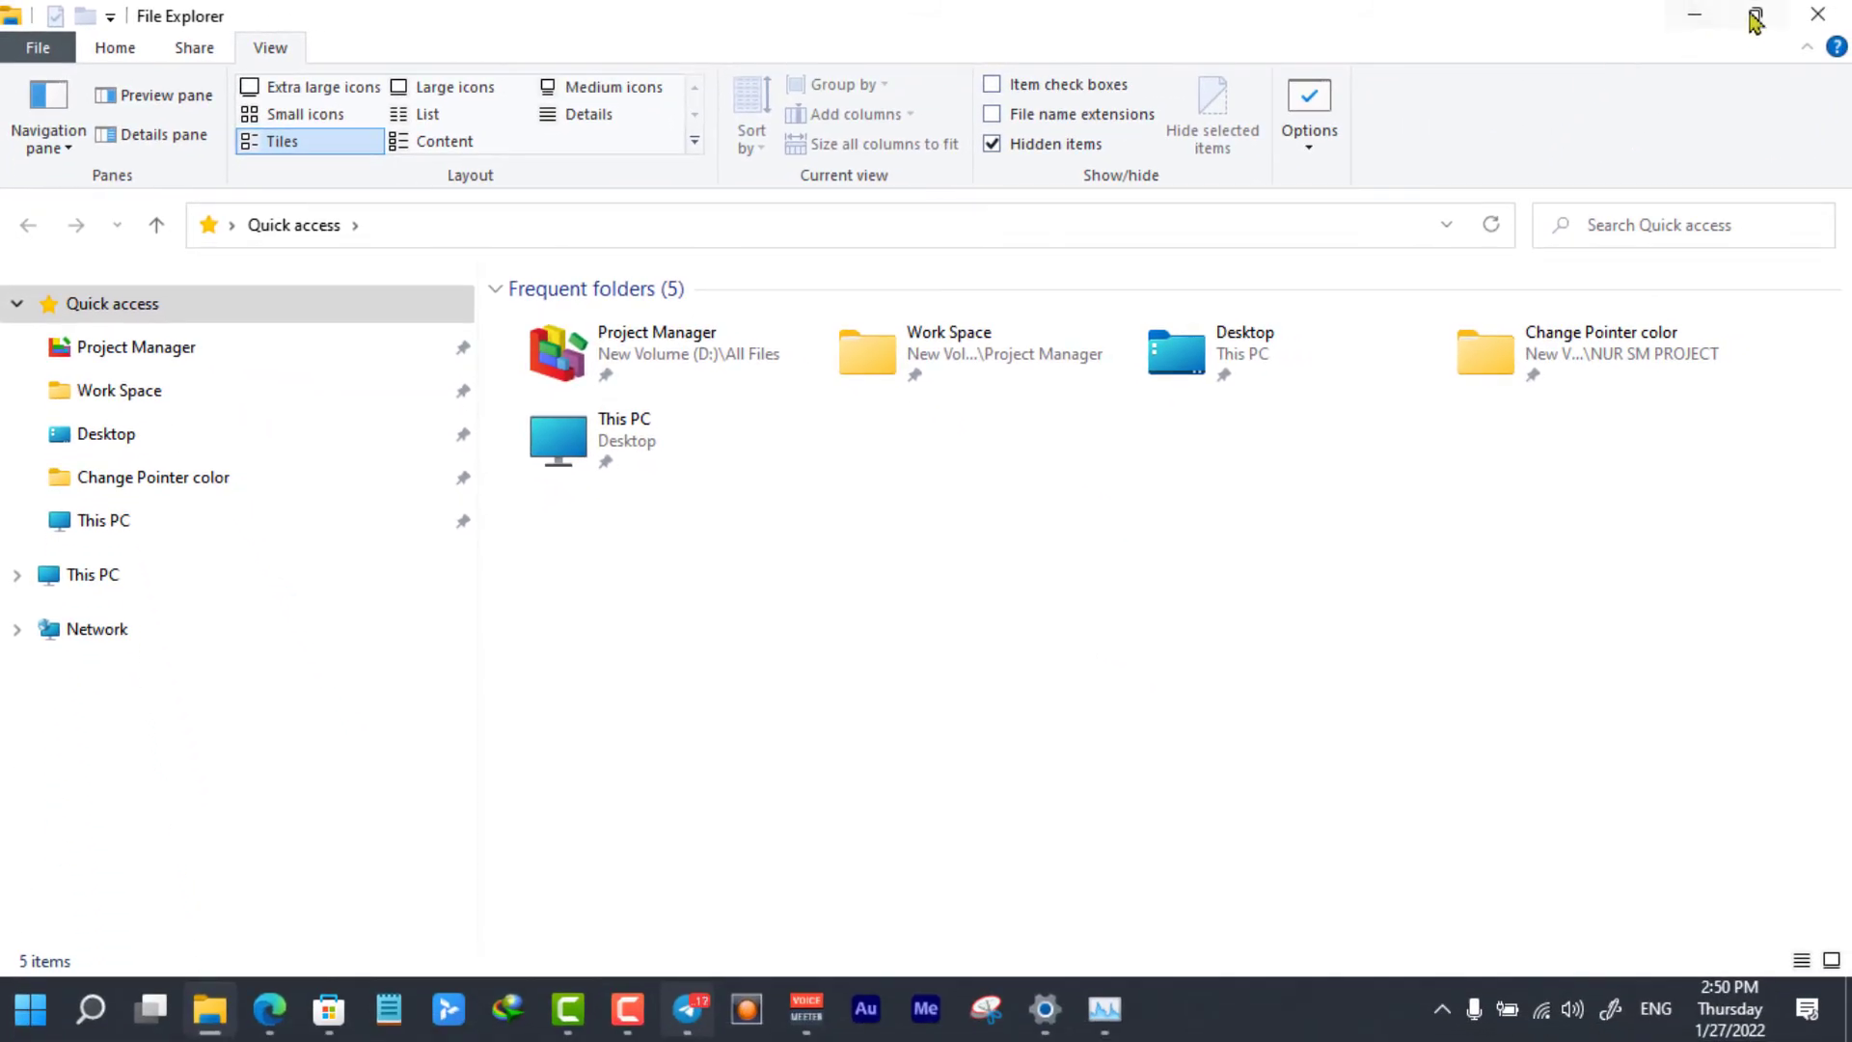
{"action": "left_click", "coordinate": [1815, 17]}
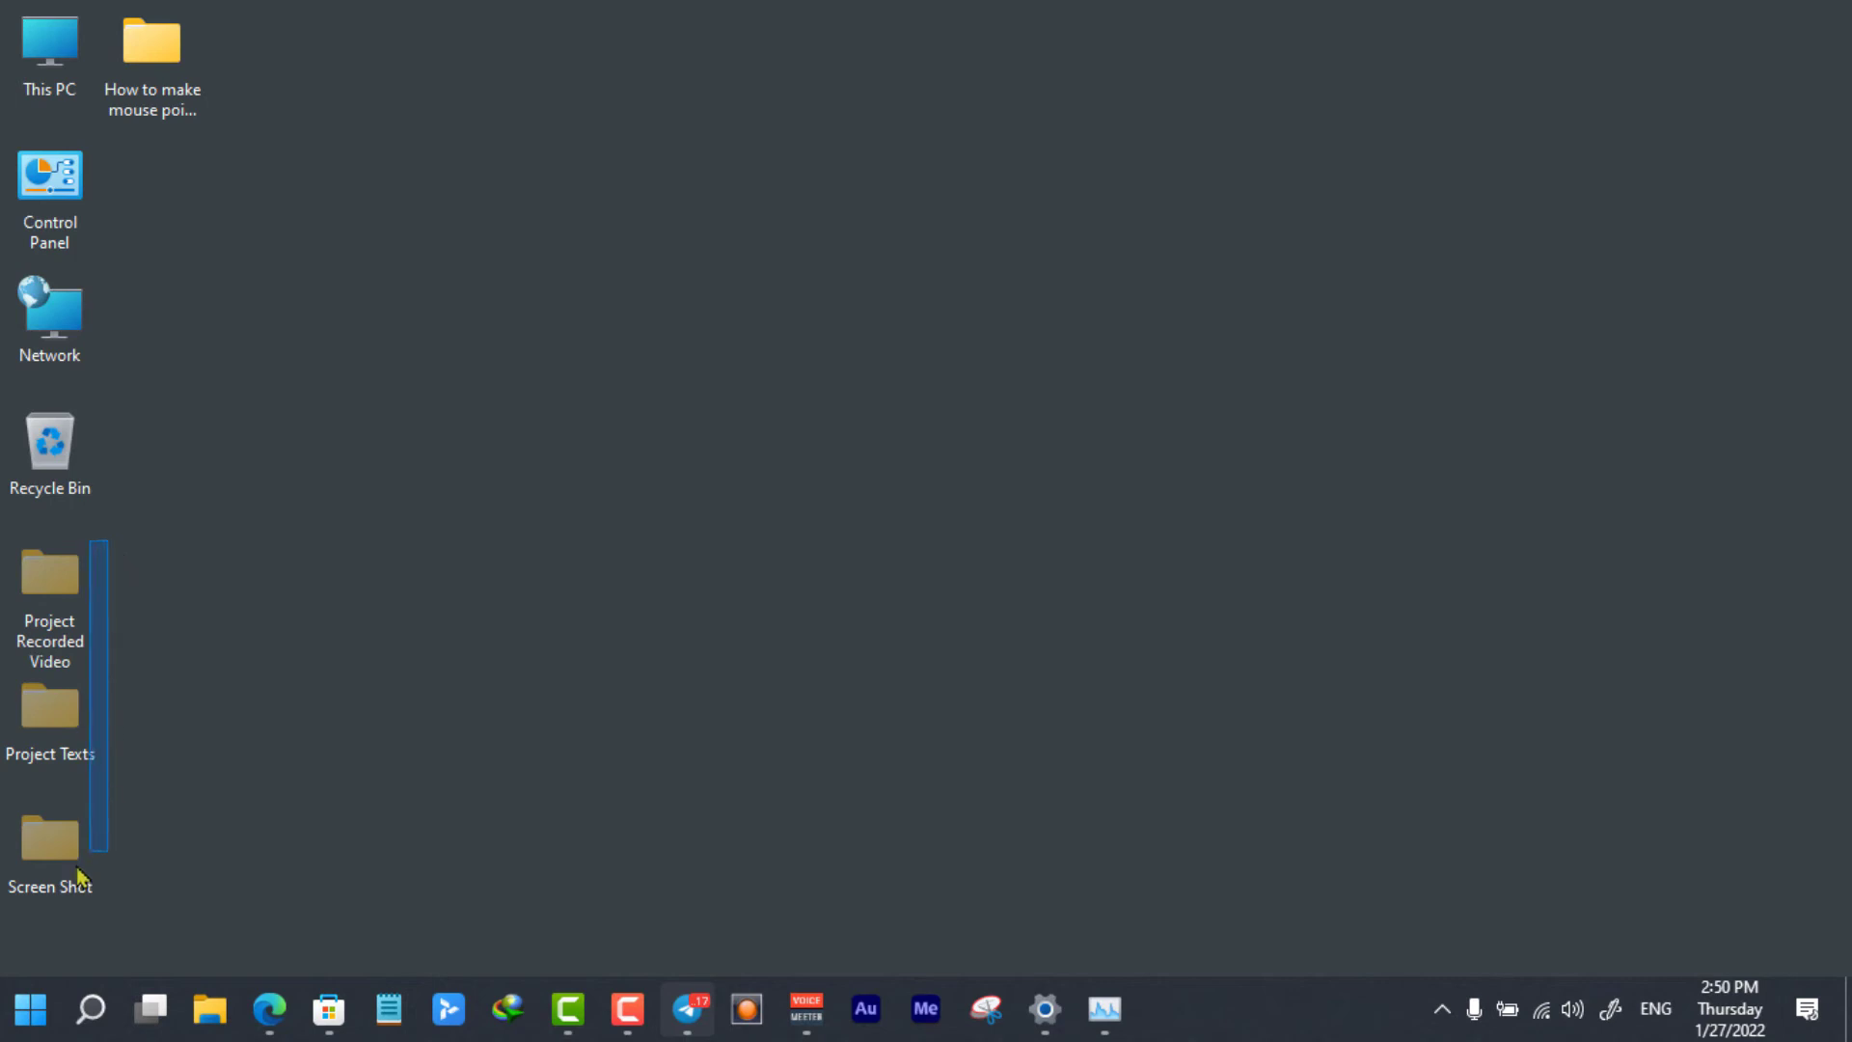
- Clear the Hidden attribute on Project Recorded Video, Project Texts and Screen Shot, including subfolders and files
{"action": "left_click_drag", "start_coordinate": [78, 878], "coordinate": [2, 904]}
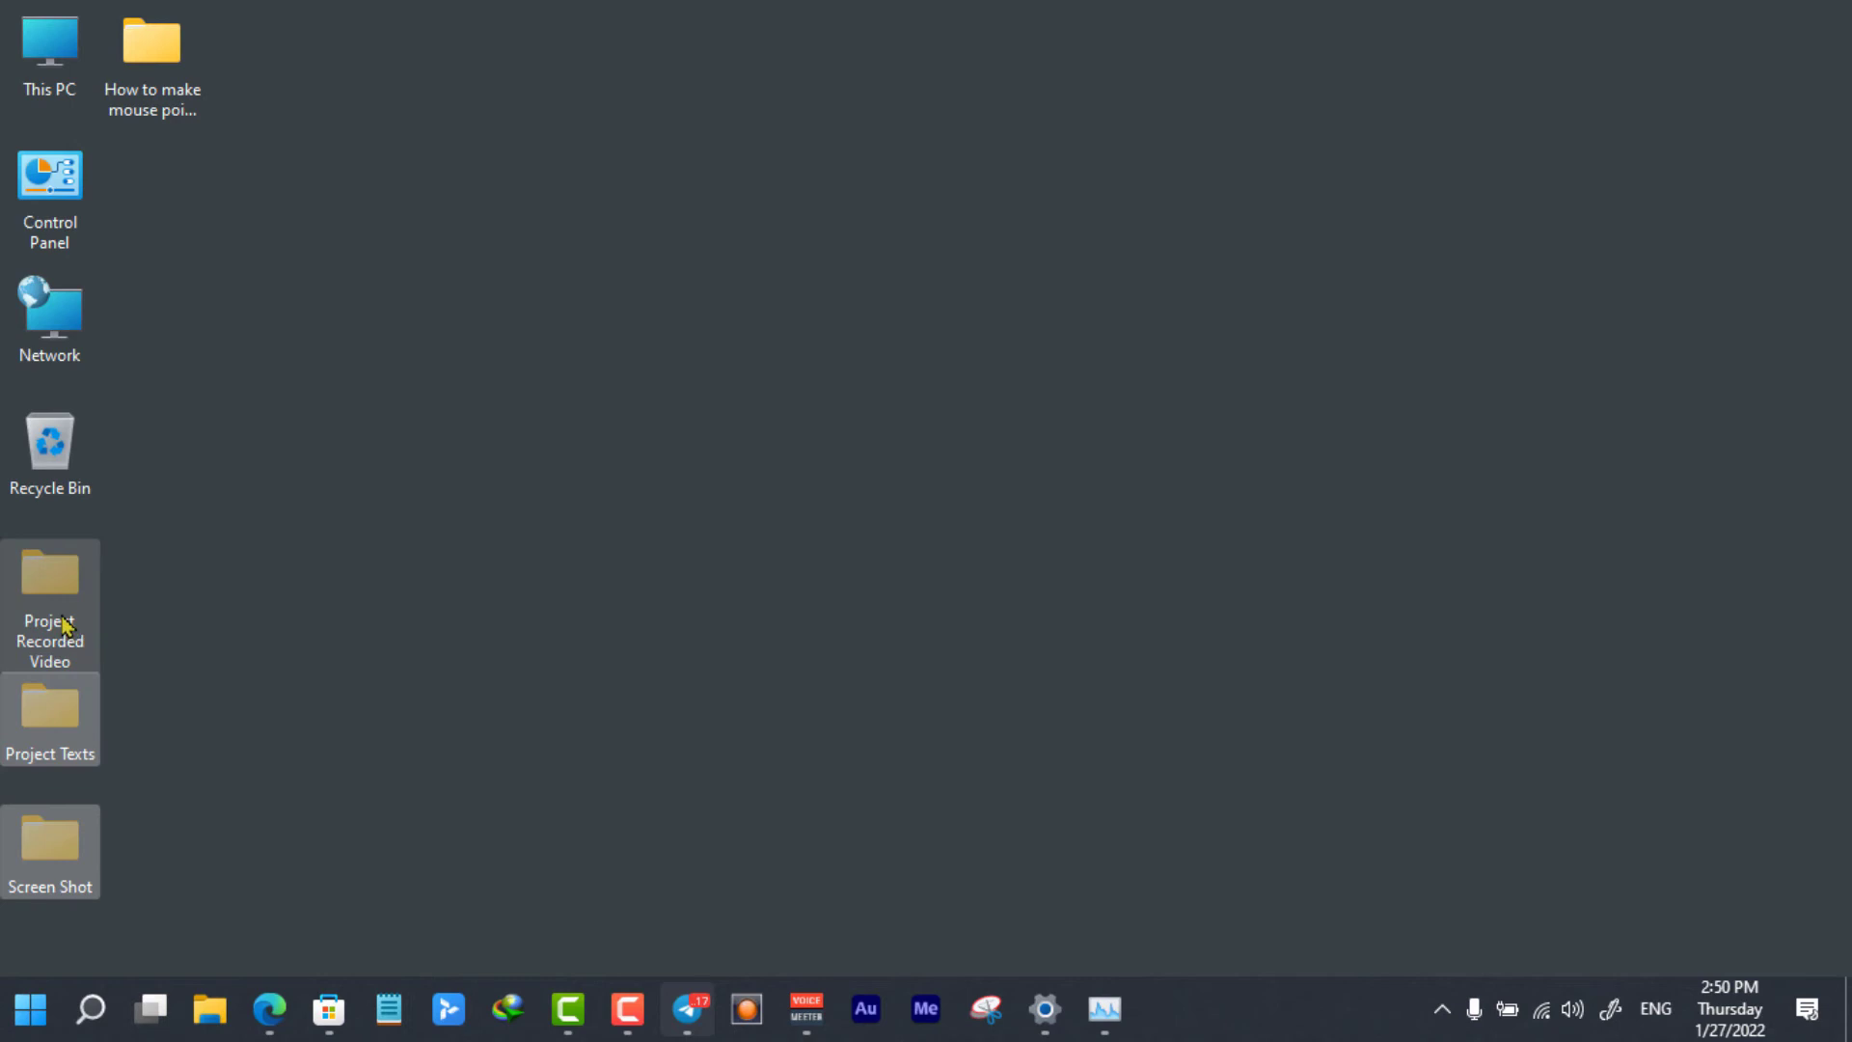
{"action": "mouse_move", "coordinate": [49, 579]}
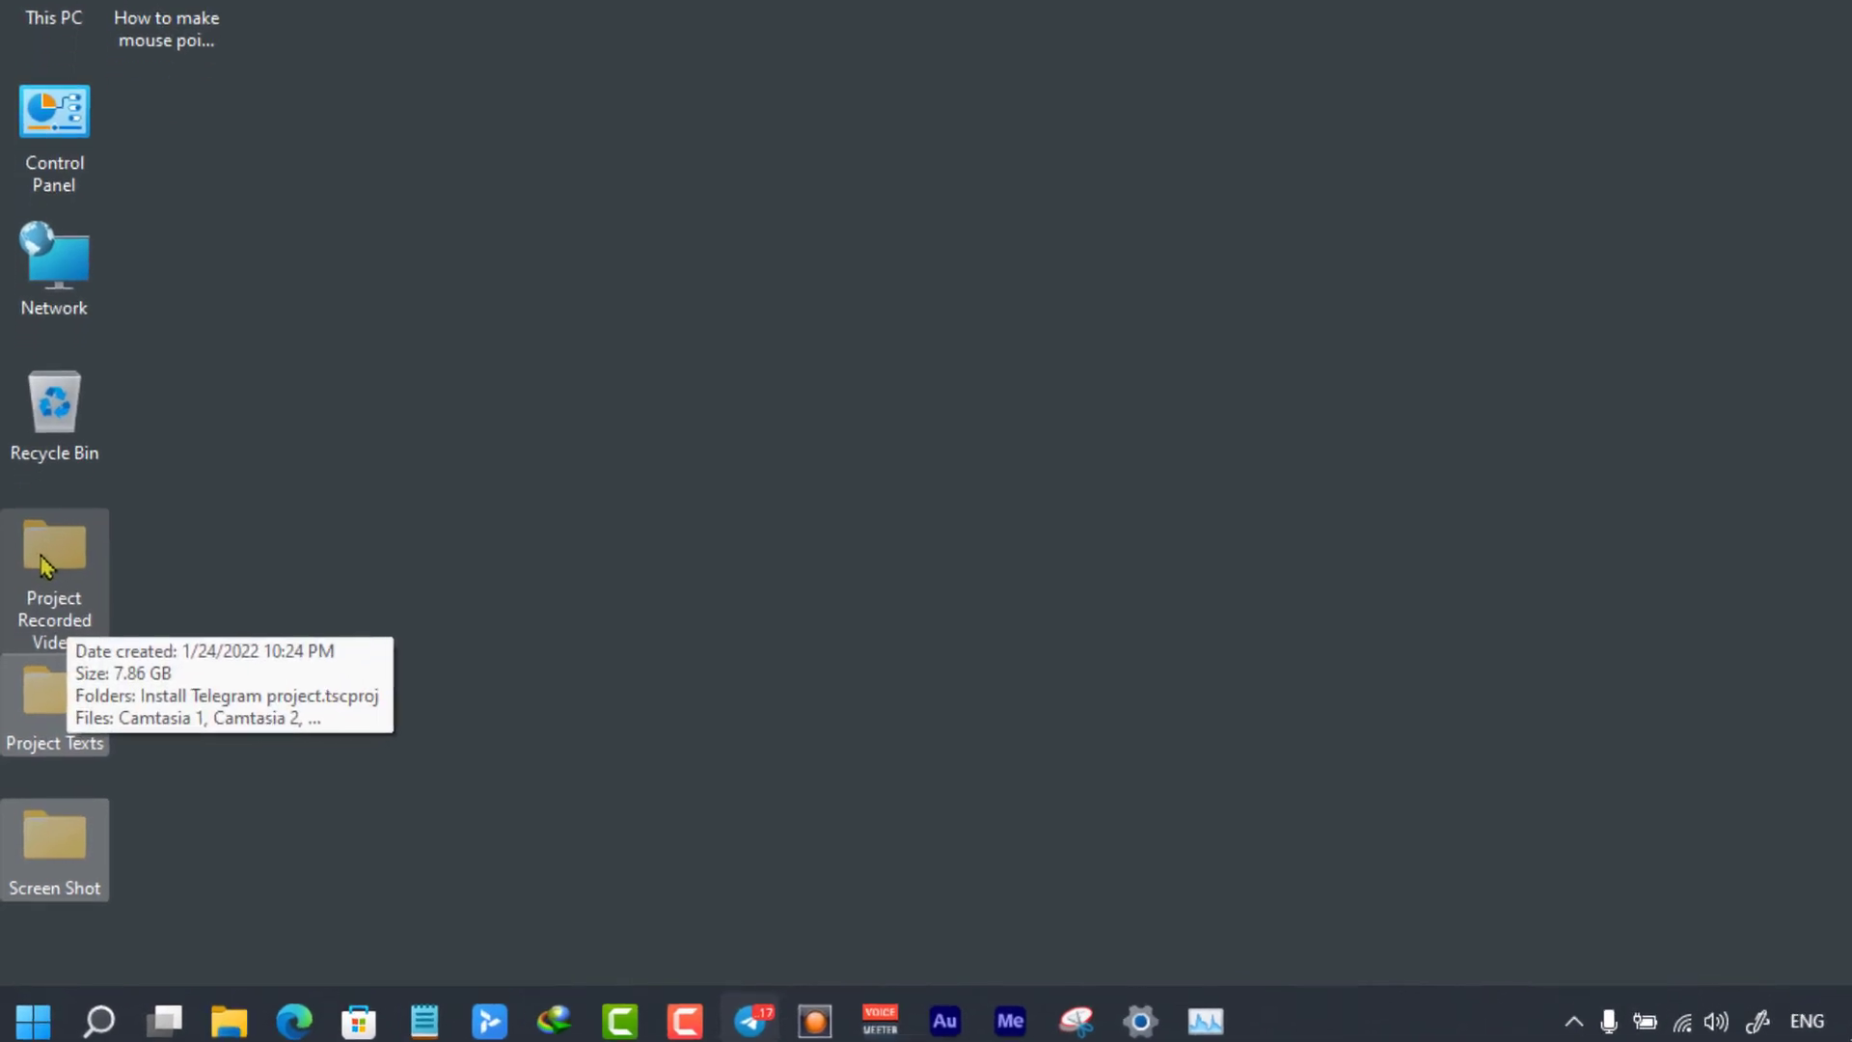
{"action": "right_click", "coordinate": [39, 591]}
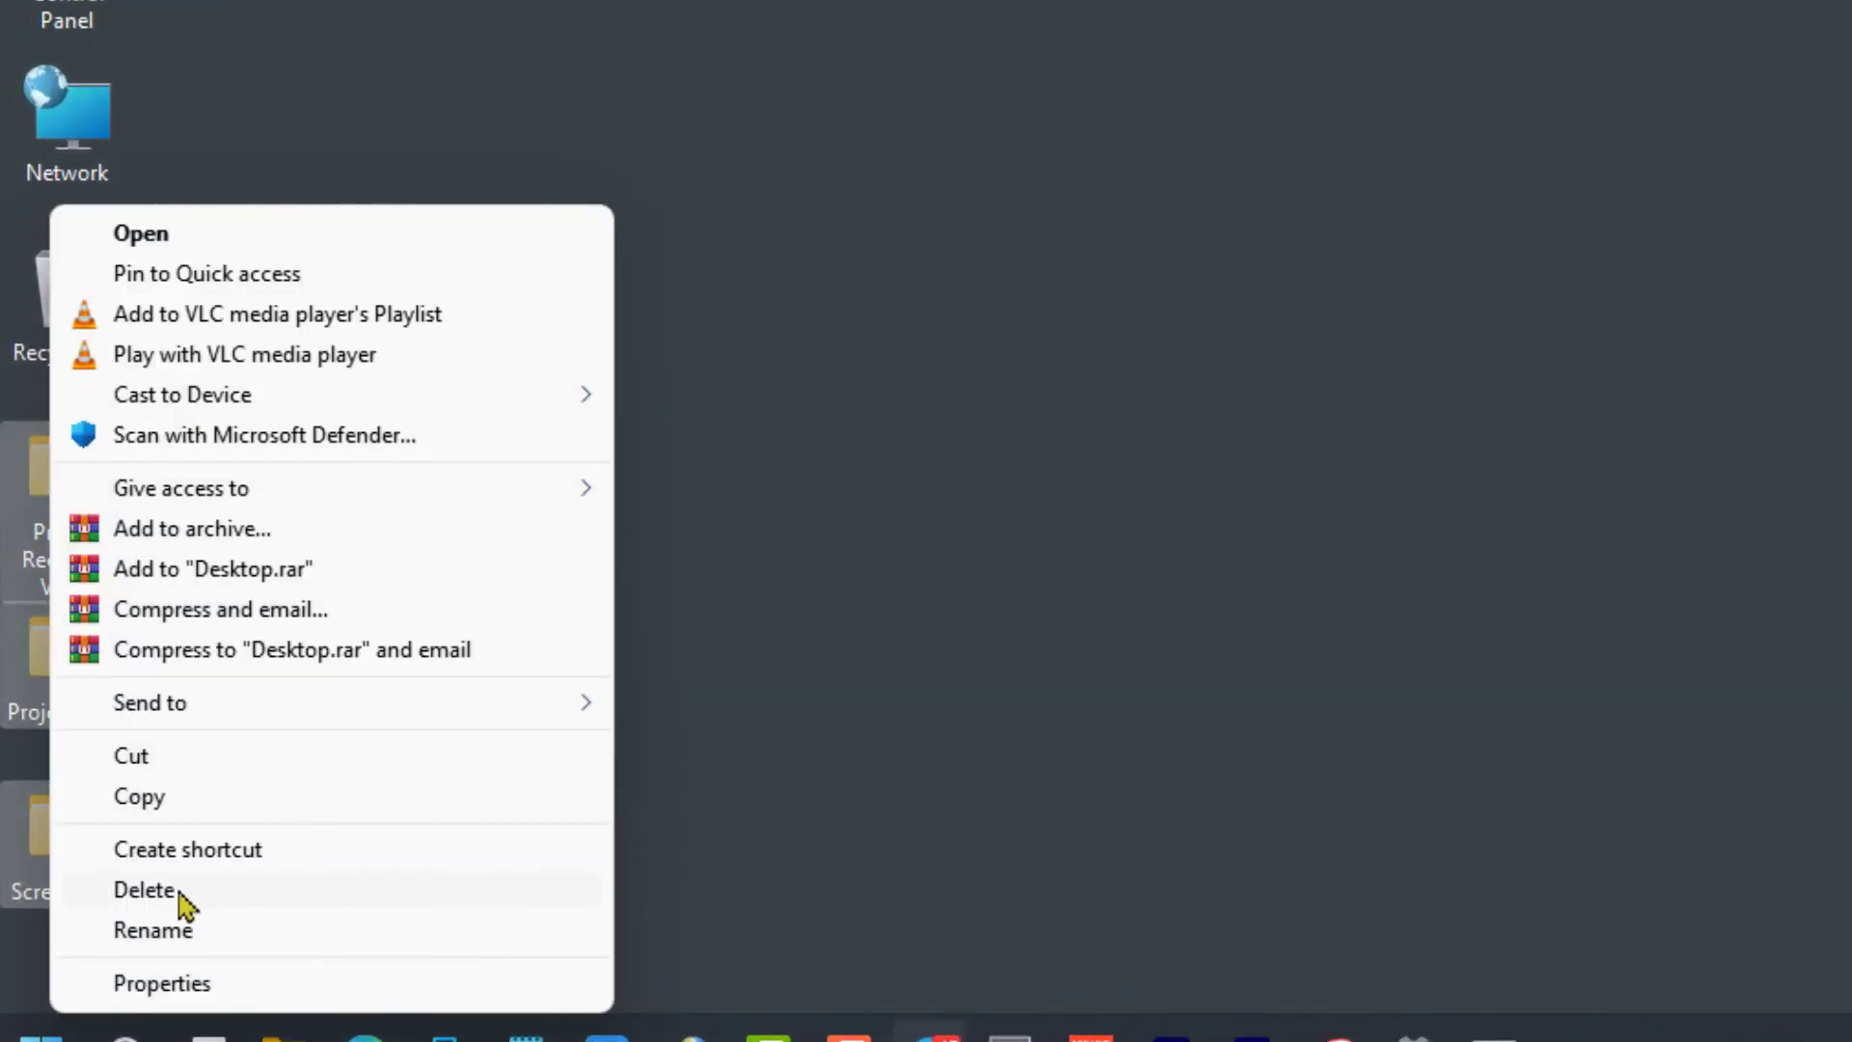
{"action": "left_click", "coordinate": [189, 1000]}
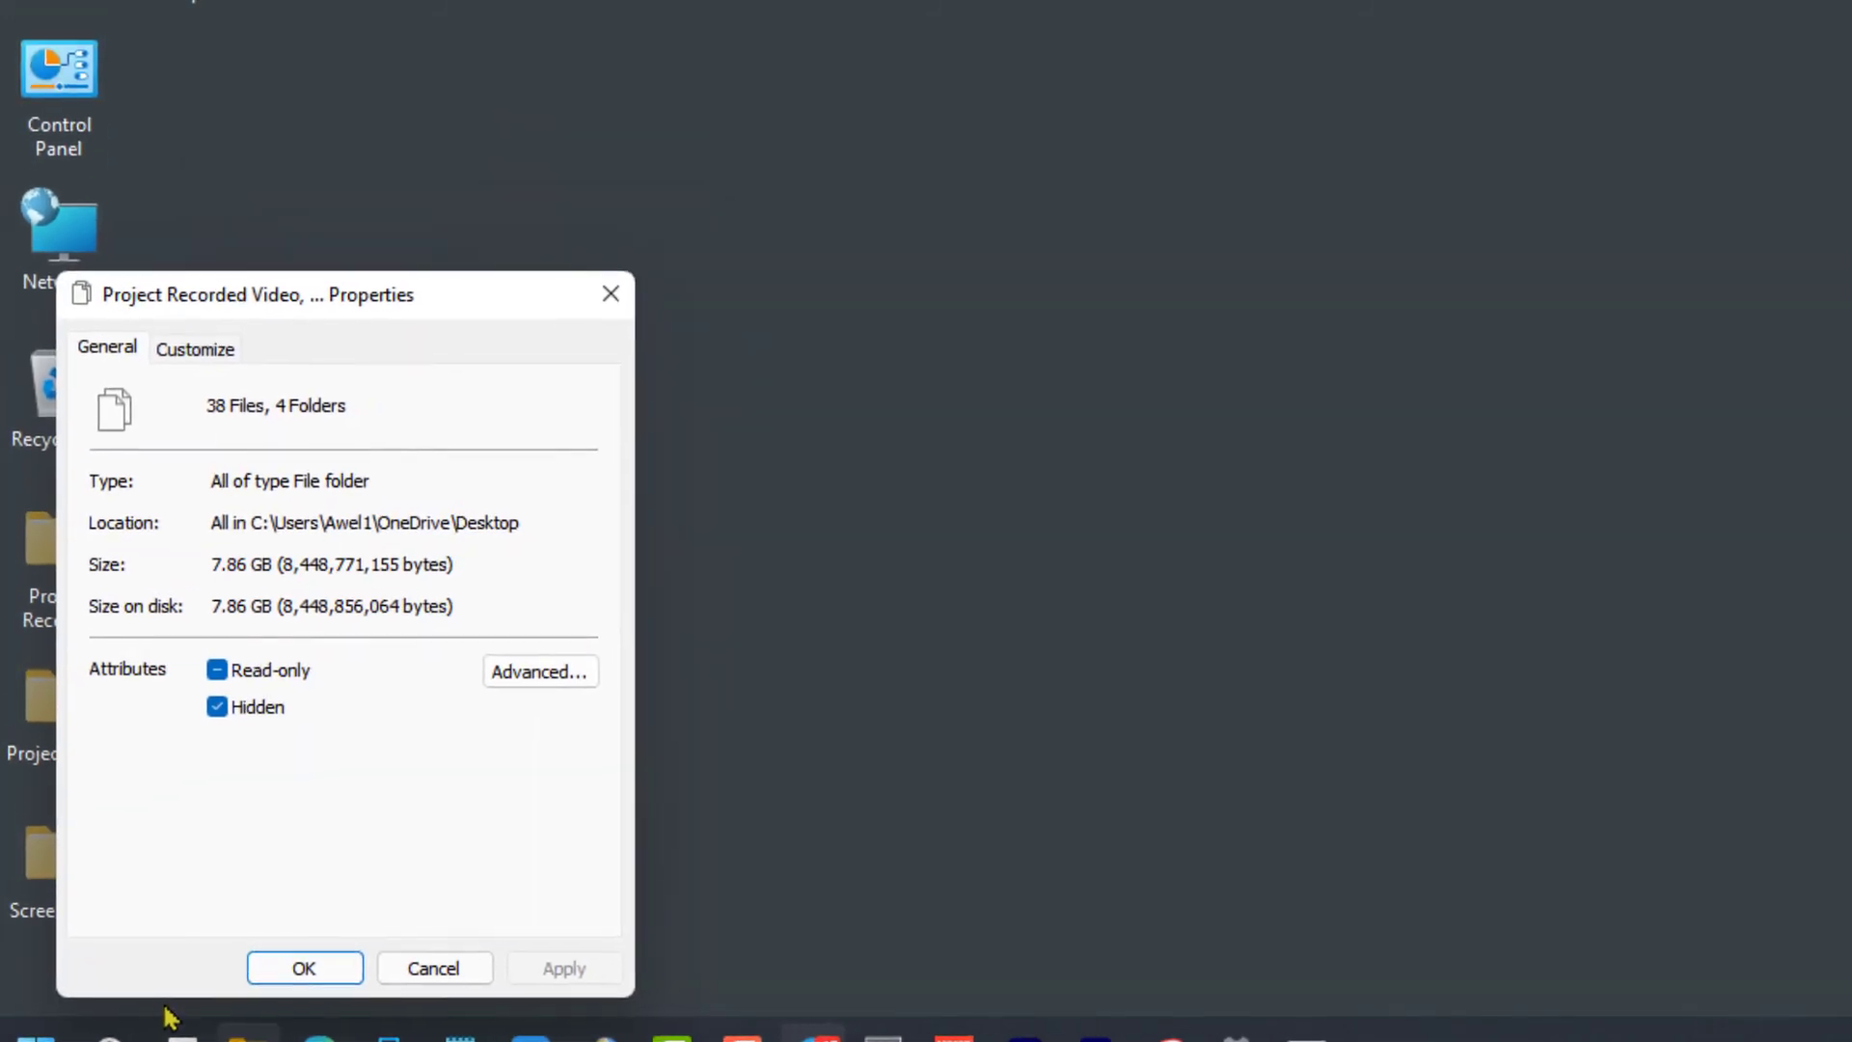
{"action": "left_click_drag", "start_coordinate": [434, 311], "coordinate": [1005, 81]}
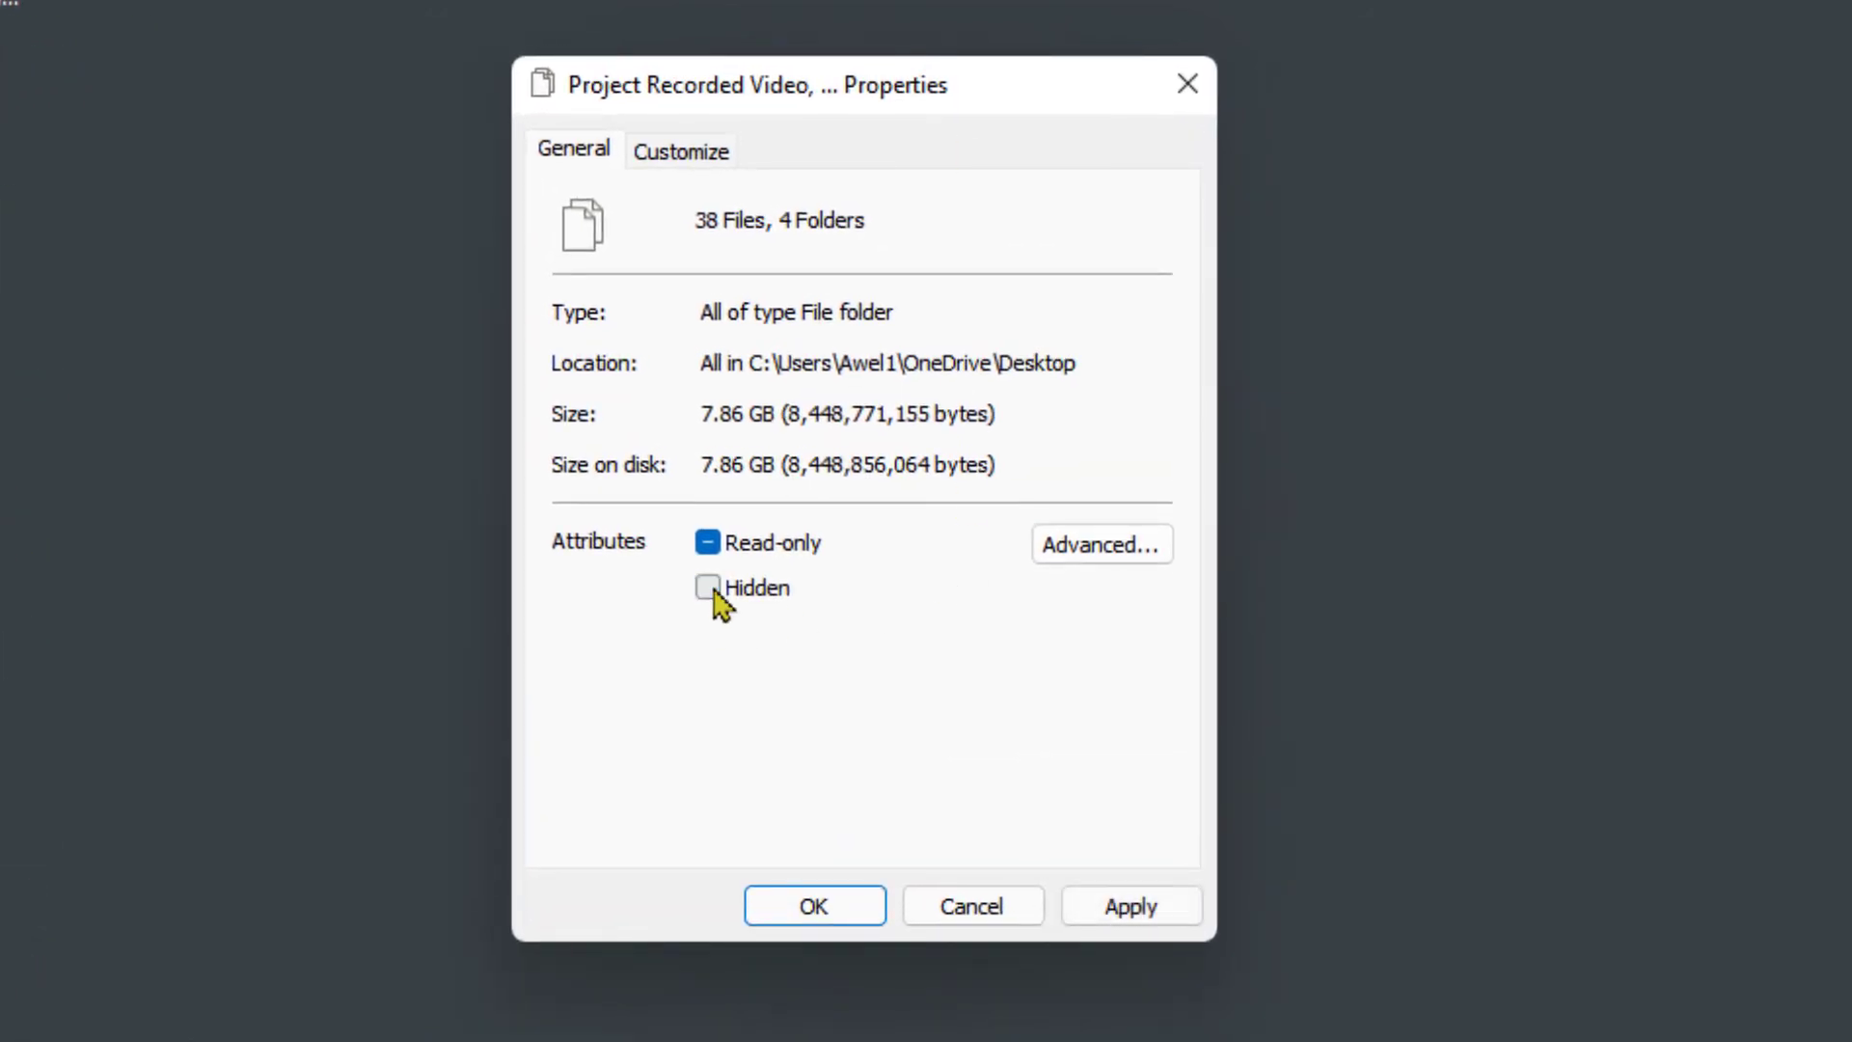
{"action": "left_click", "coordinate": [1130, 907]}
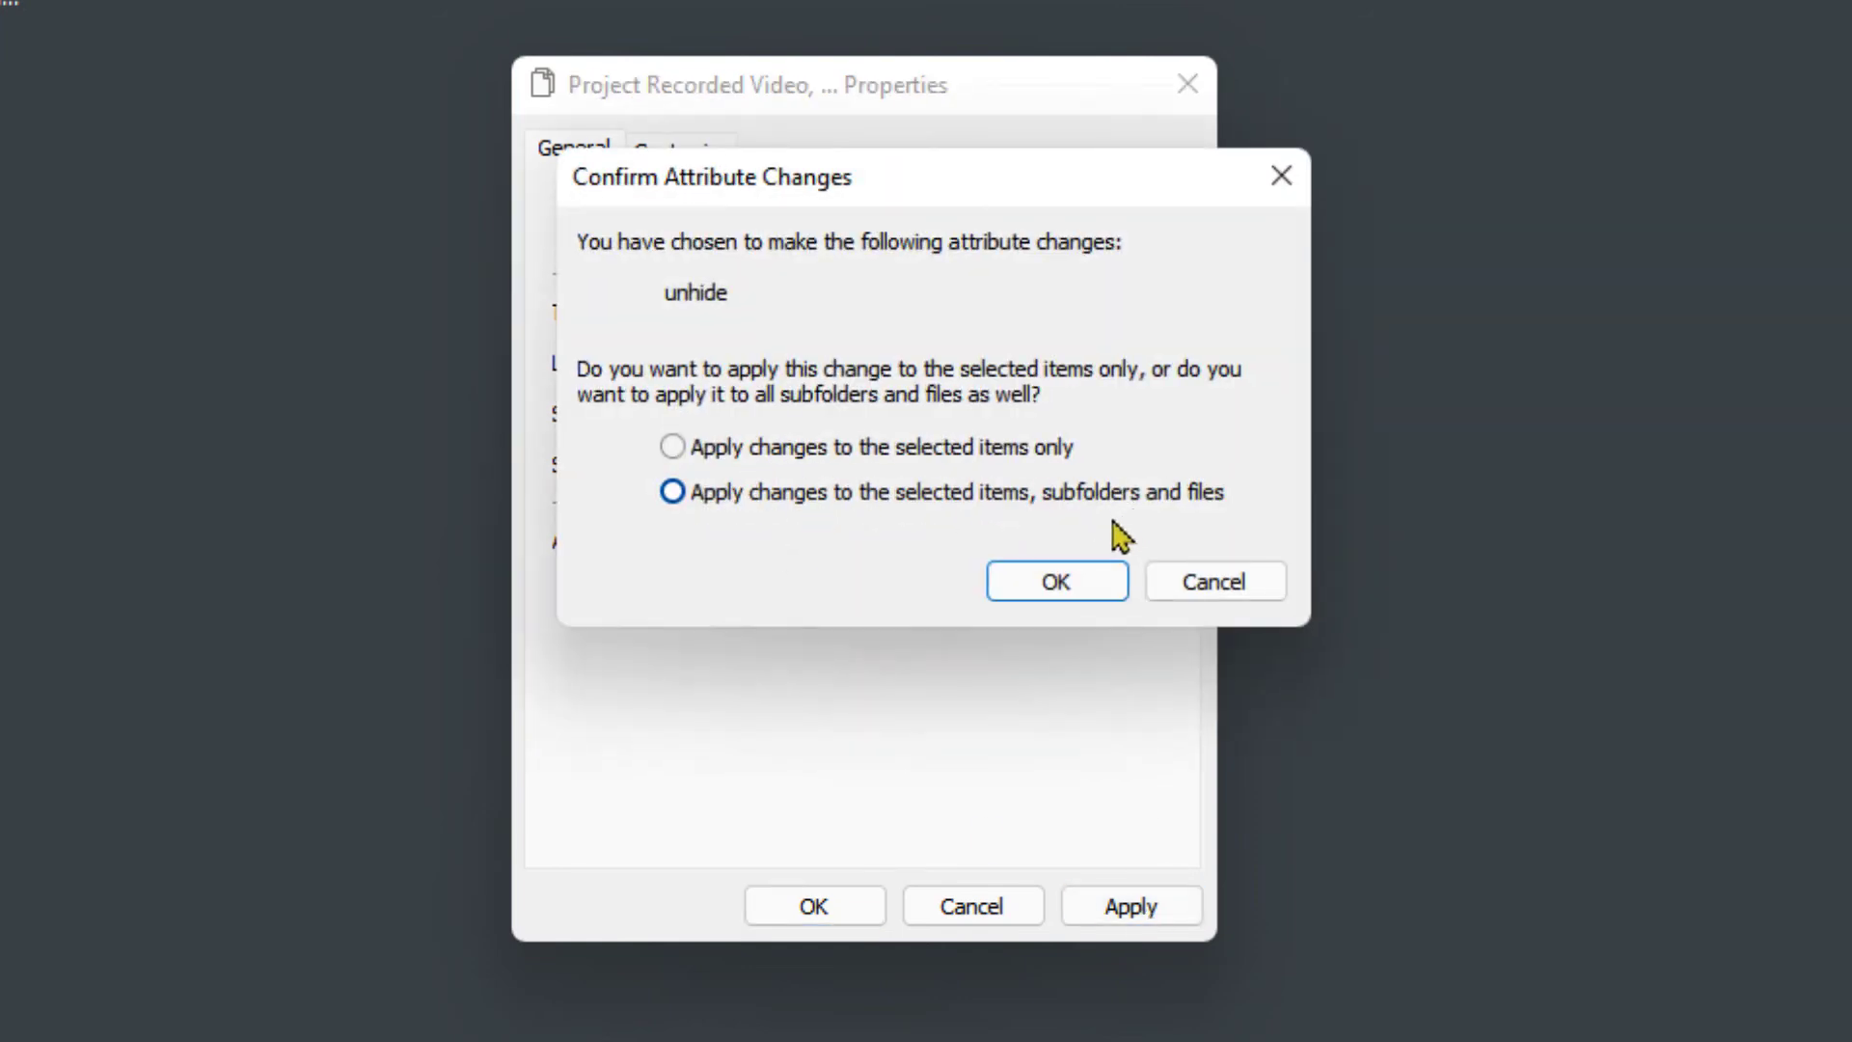
{"action": "left_click", "coordinate": [1080, 582]}
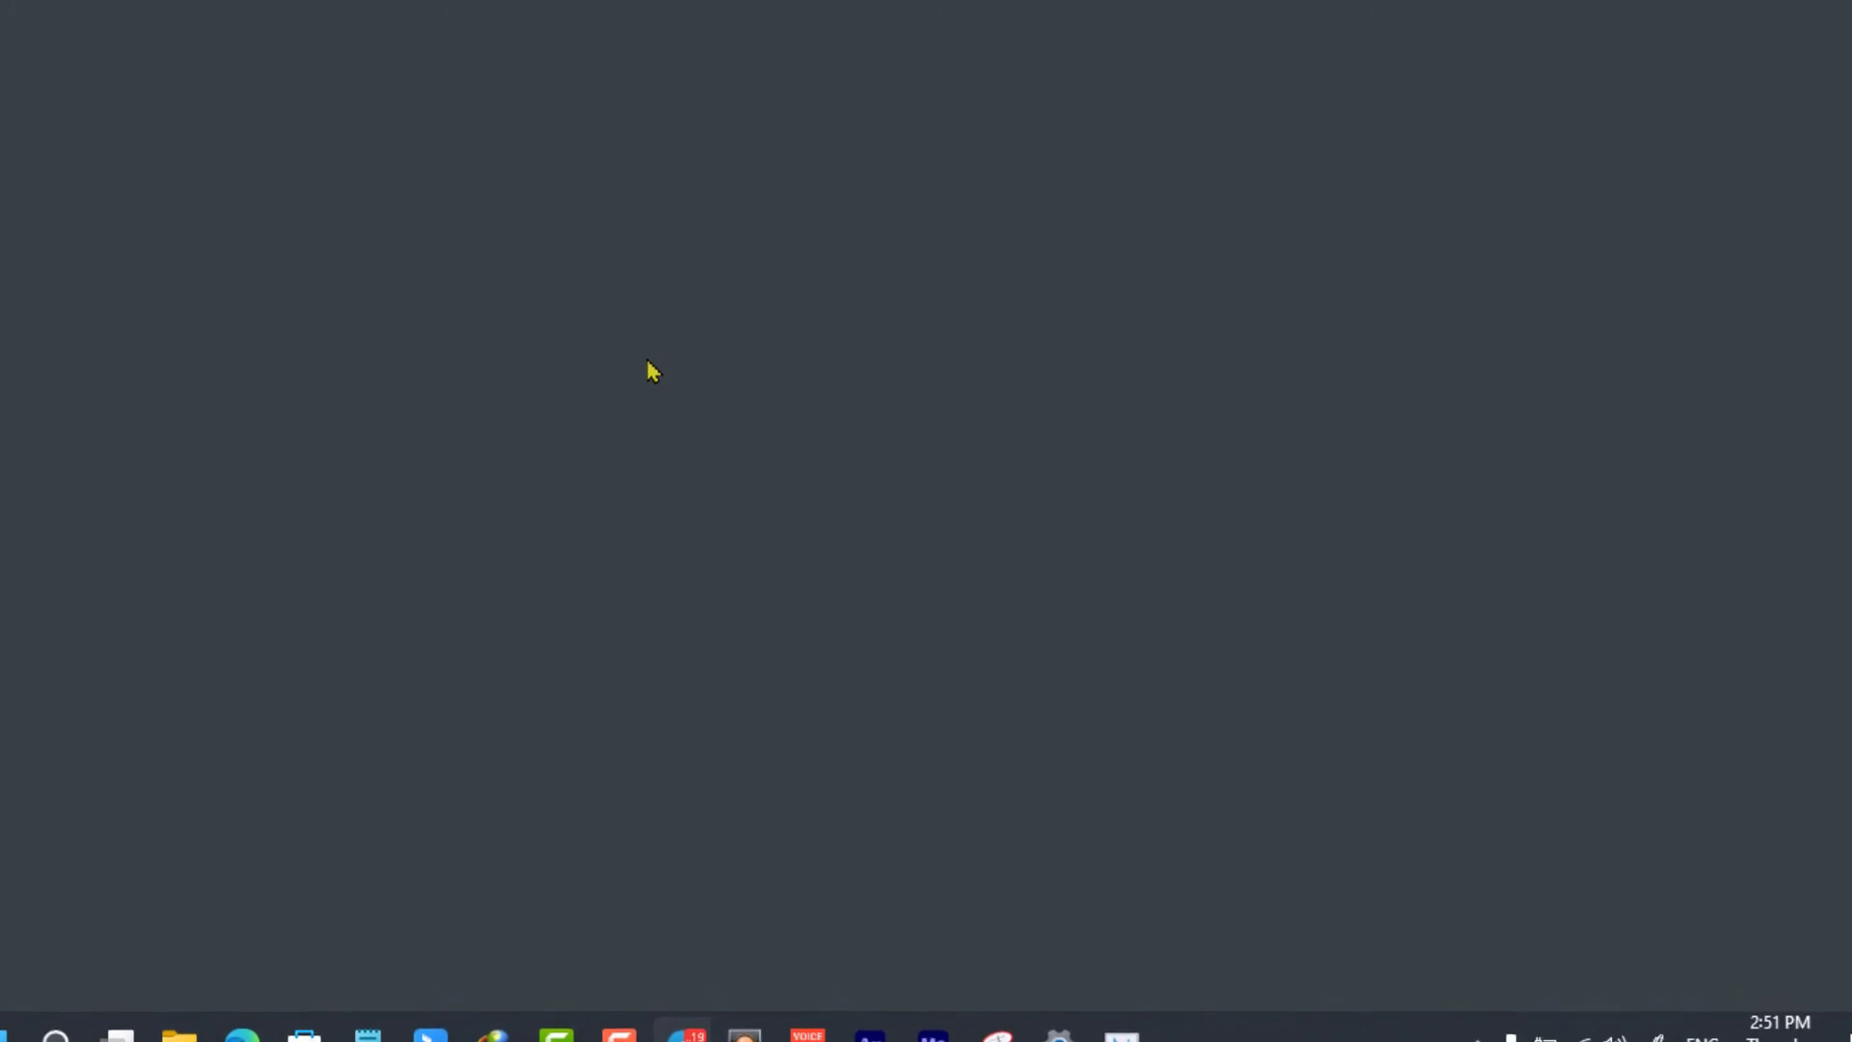
- Bring up the desktop context menu to reach its View options
{"action": "right_click", "coordinate": [643, 365]}
{"action": "mouse_move", "coordinate": [695, 396]}
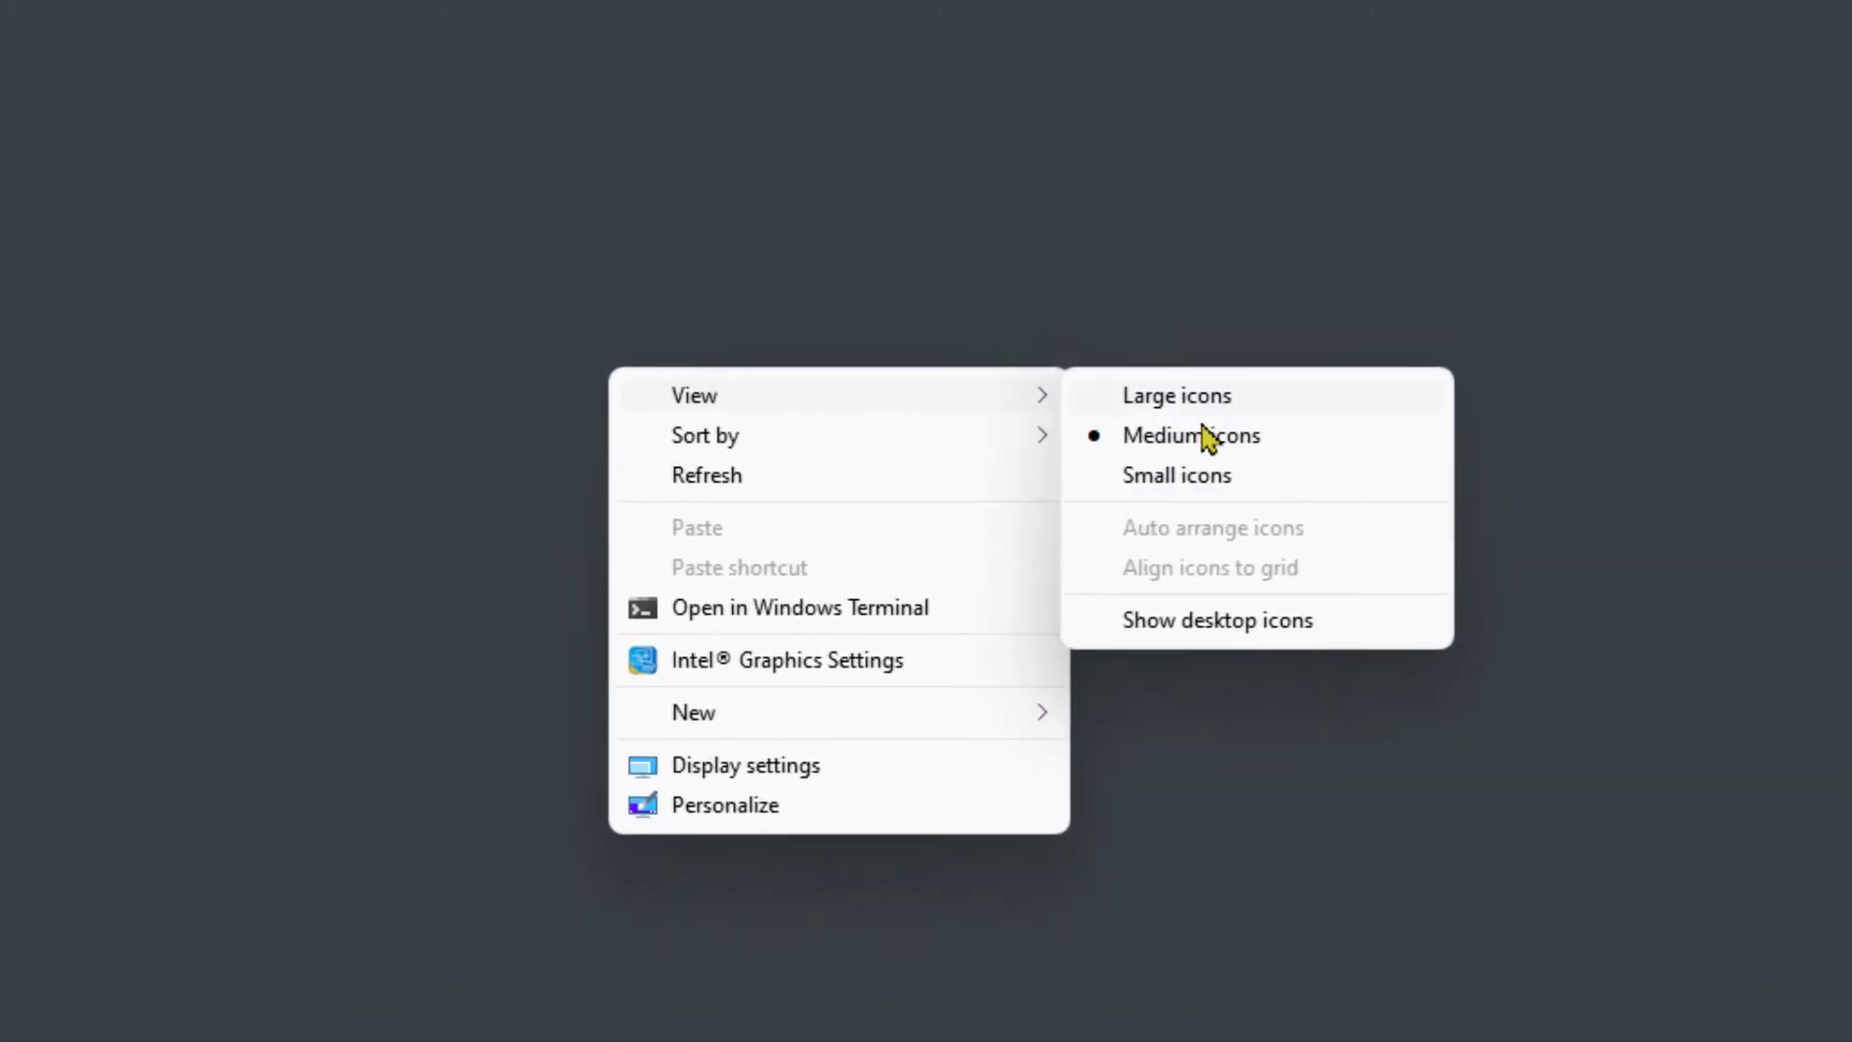